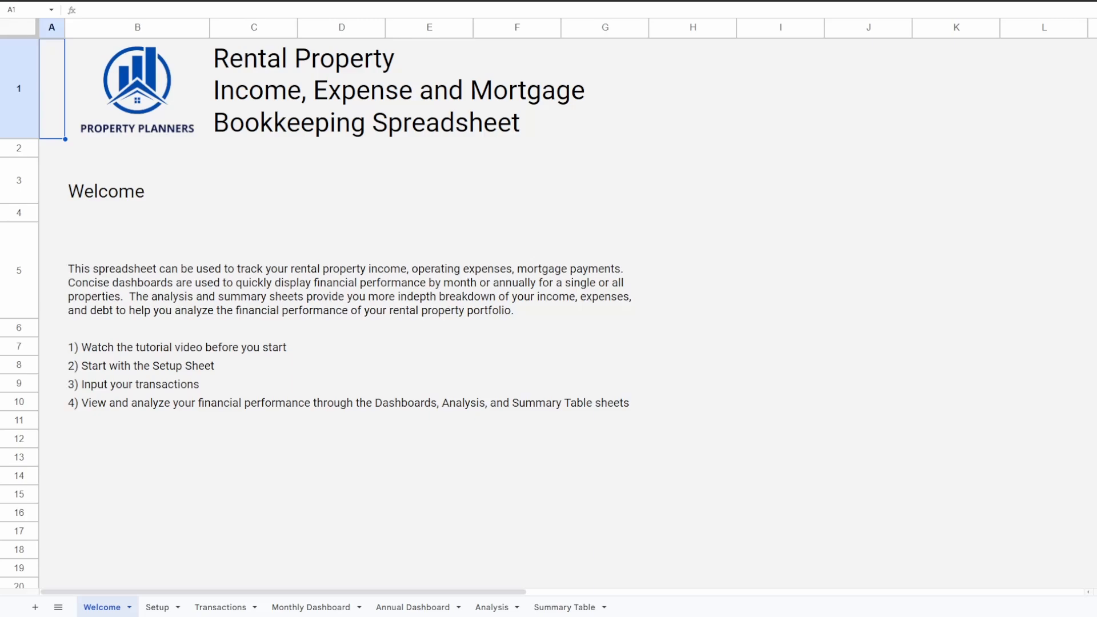
On the Setup sheet, add a sixth property with its street address, state NY, postal code and the description Single Family Home.
left_click(158, 608)
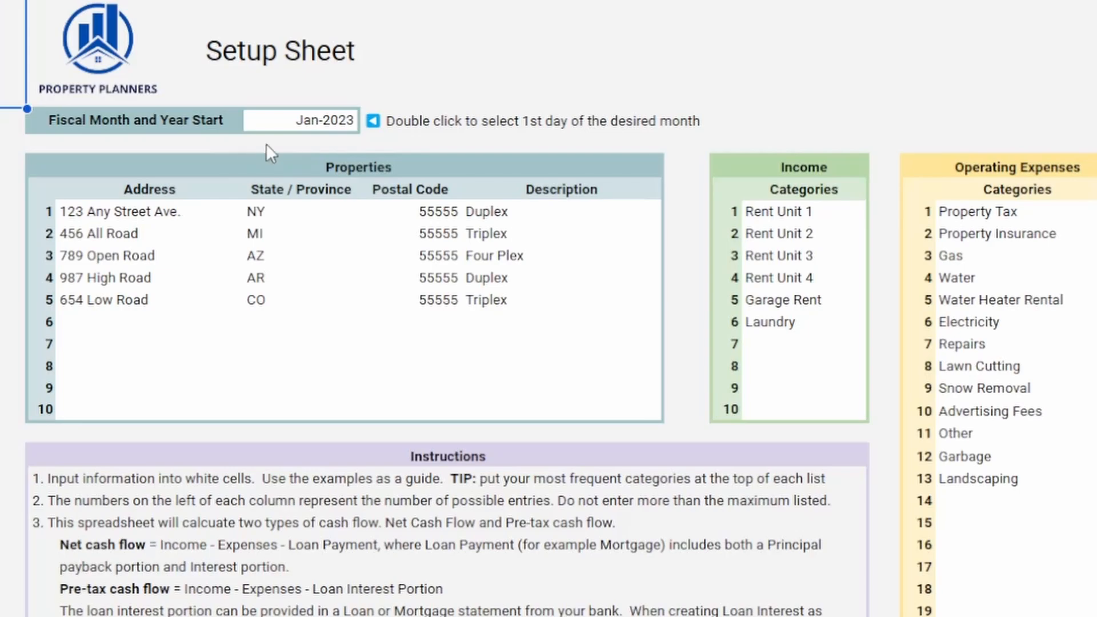
double_click(310, 116)
left_click(130, 326)
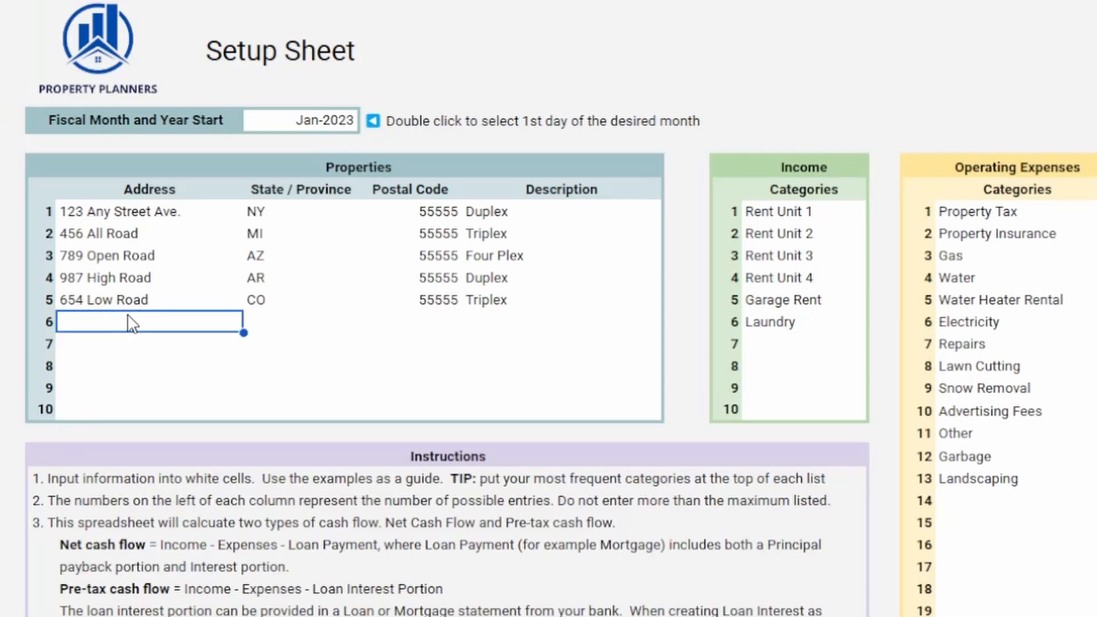
type("1428 Elm Street")
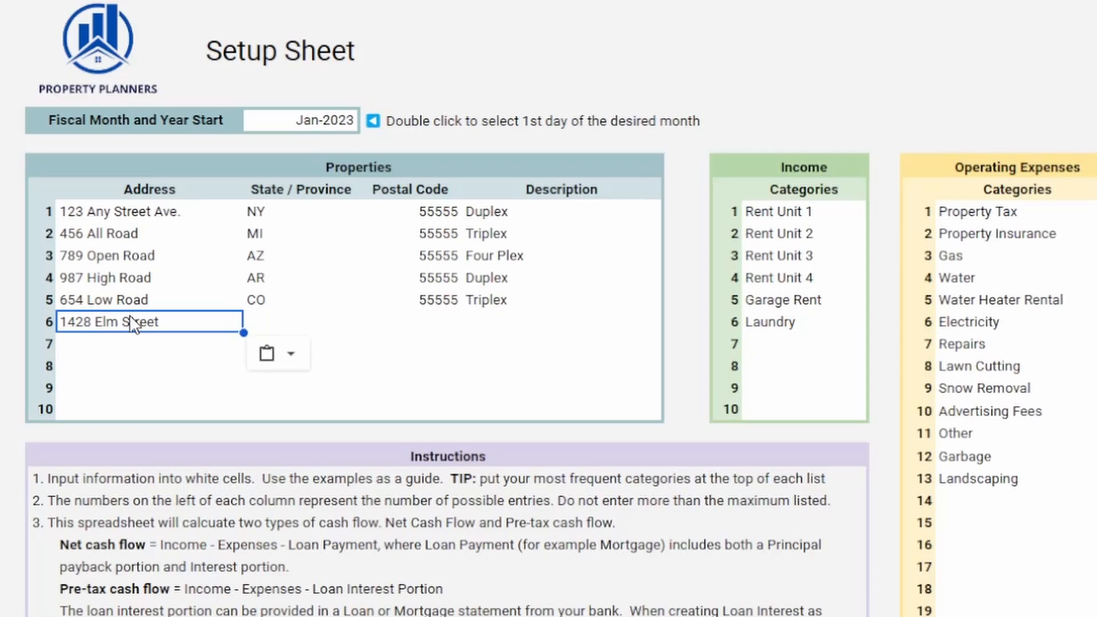
key("Tab")
type("NY")
key("Tab")
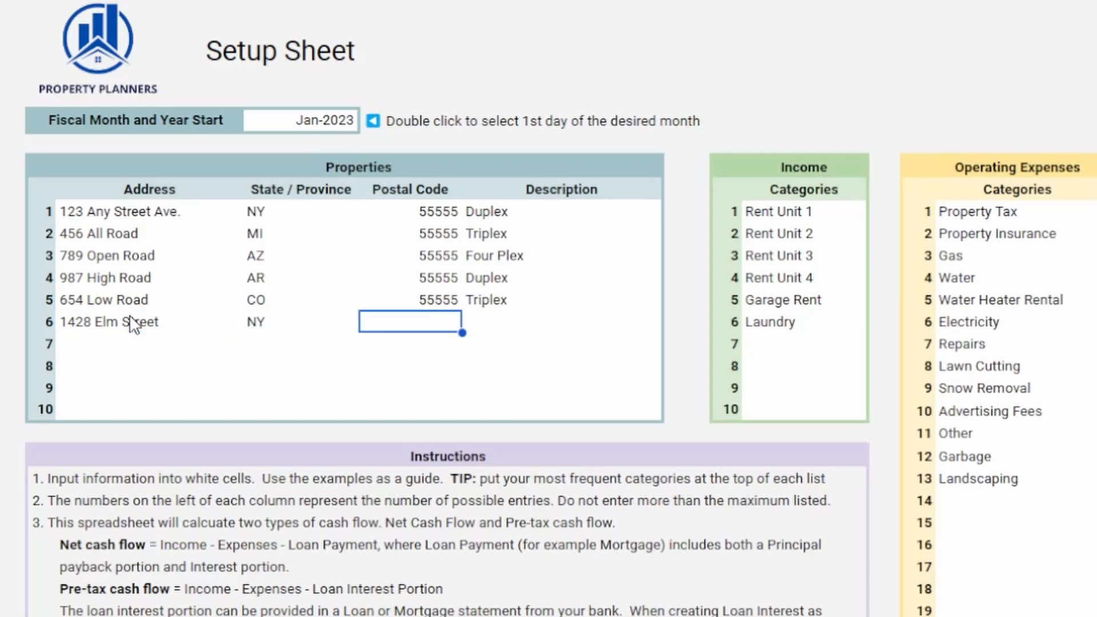
type("55555")
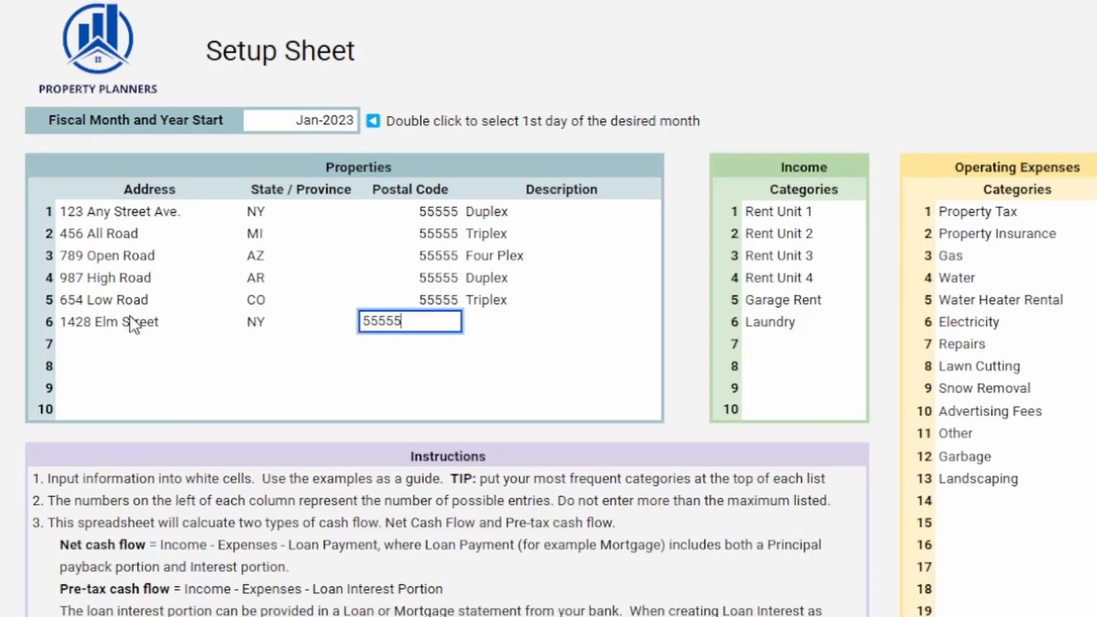
key("Tab")
type("Single Fa")
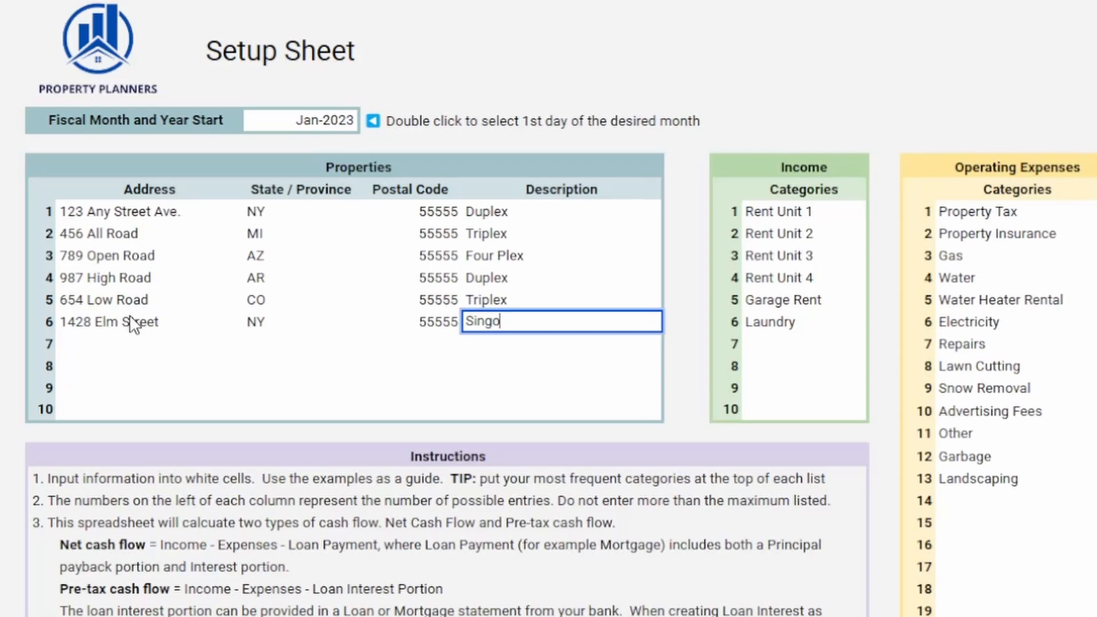
type("mily Home")
key("Return")
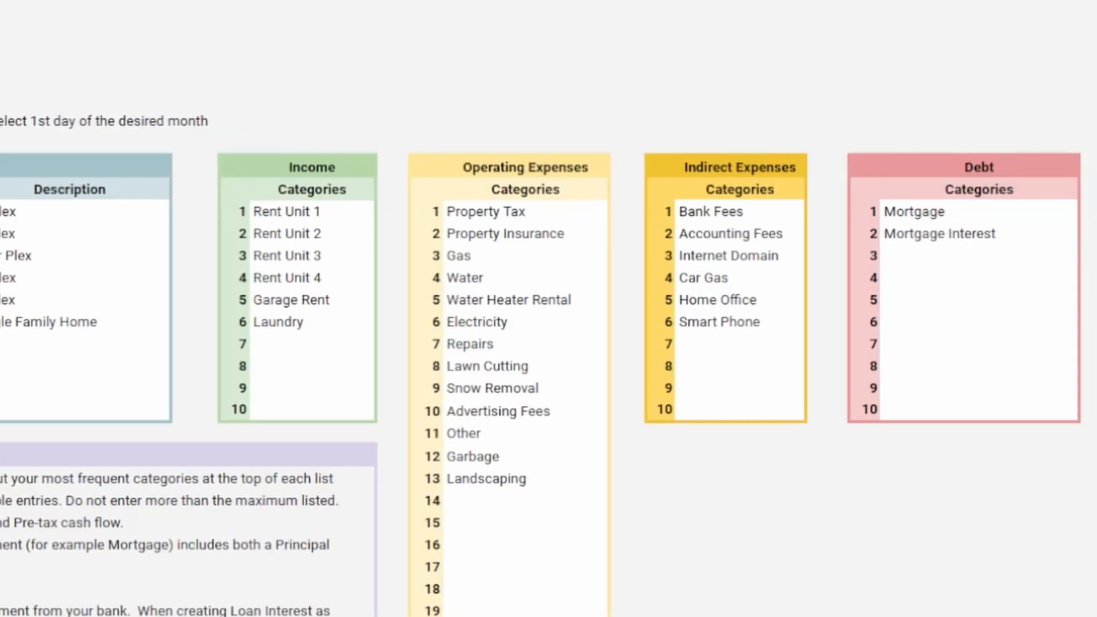
Add Student Rental as the seventh income category.
left_click(294, 348)
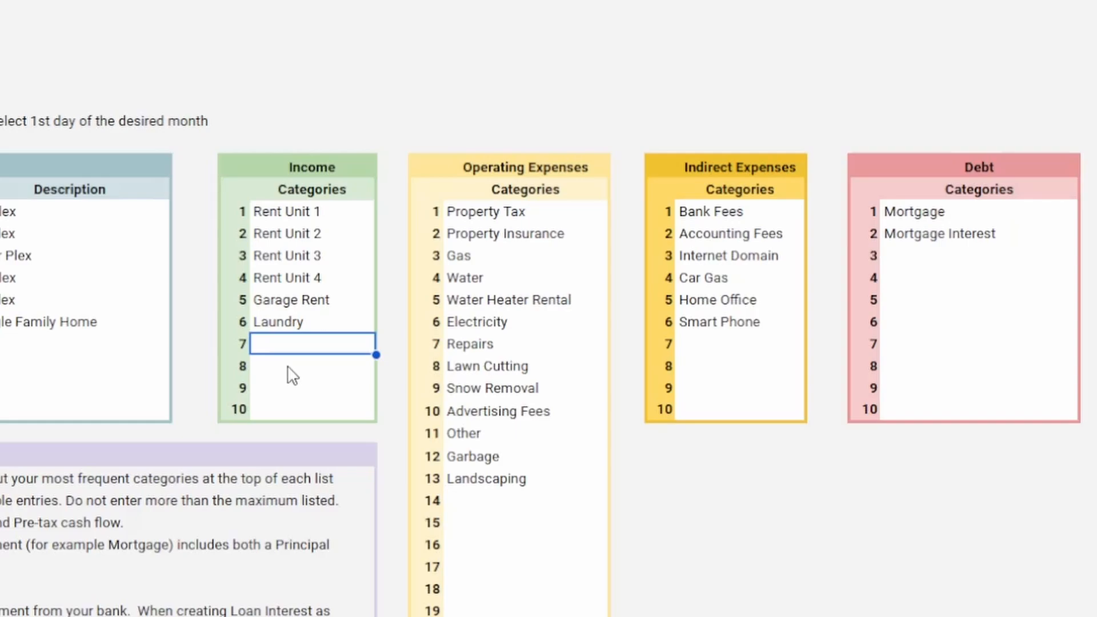
type("Student Rental")
key("Return")
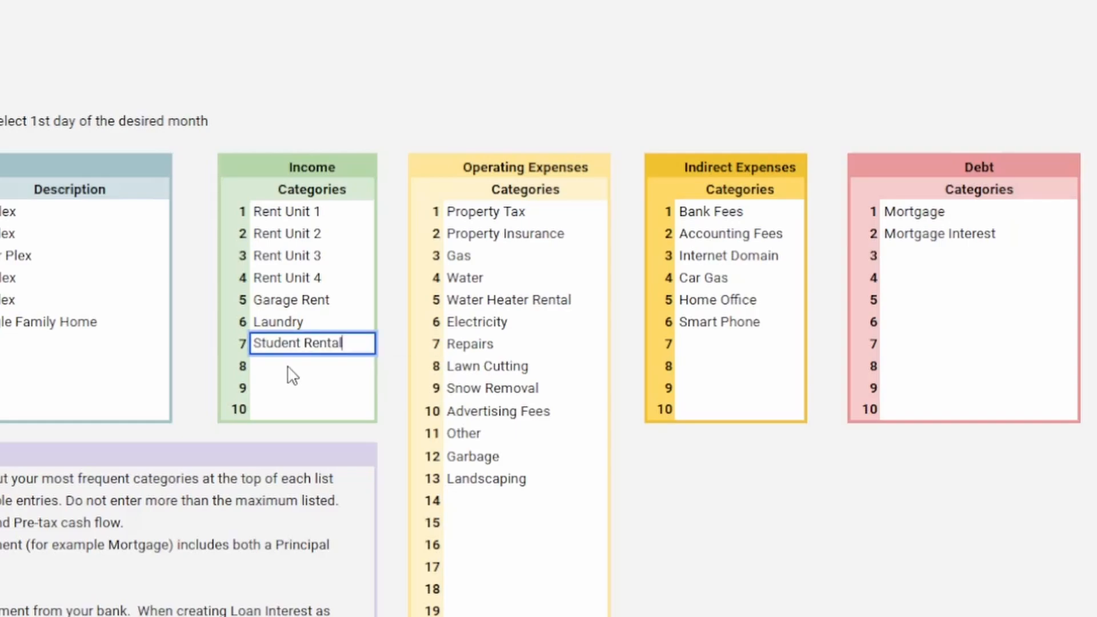
key("Return")
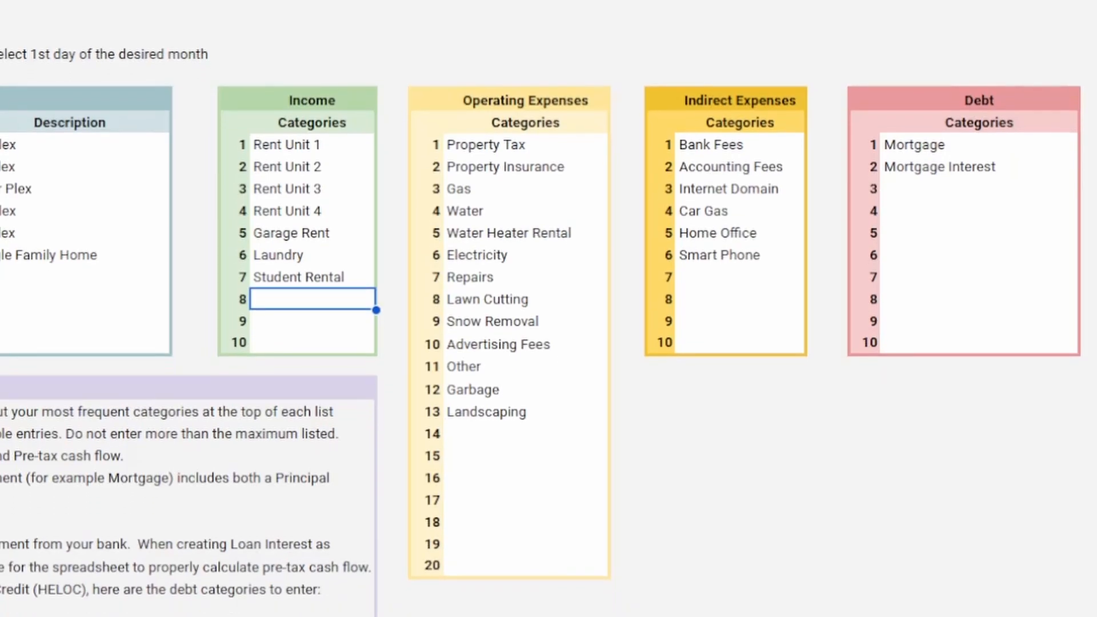
Add cleaning as the fourteenth operating expense category.
left_click(486, 435)
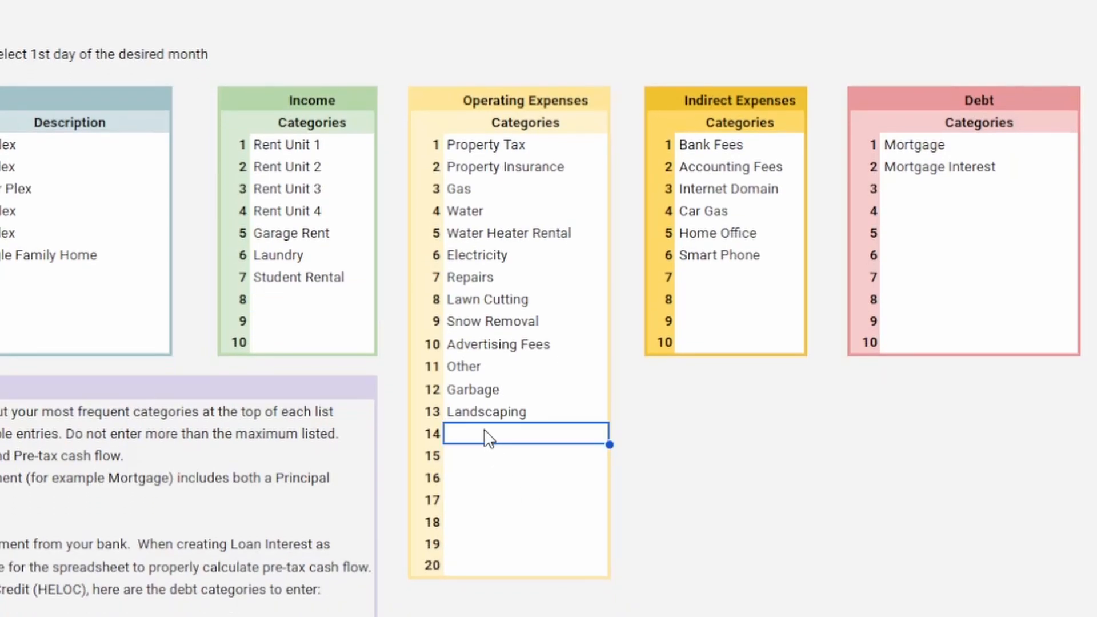
type("cleaning")
left_click(522, 460)
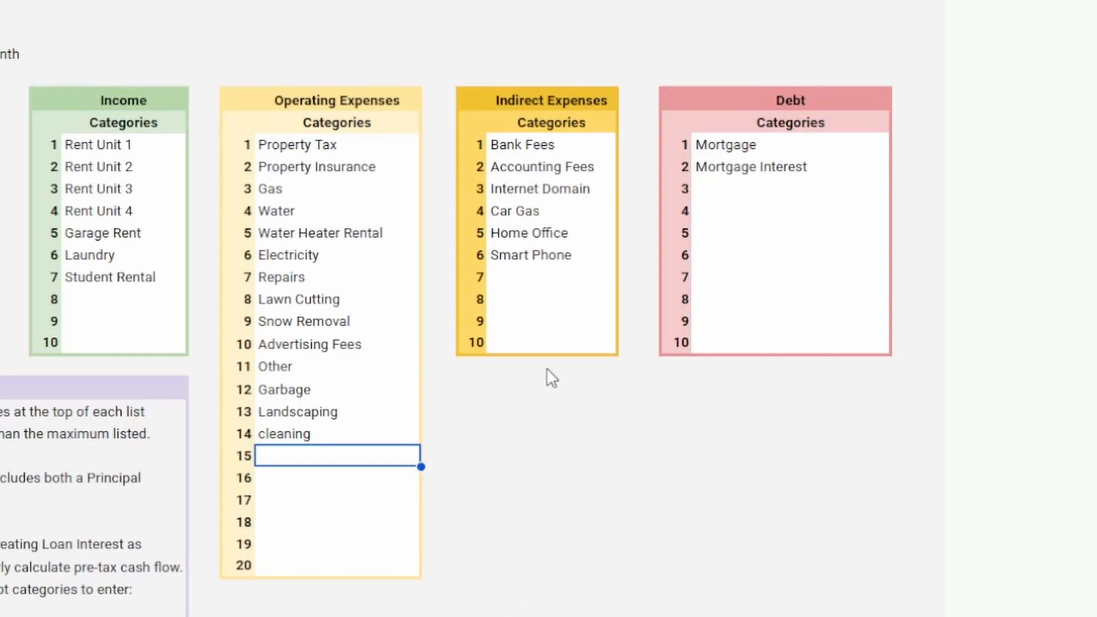
Add virtual assistant as the seventh indirect expense category, and select the first empty debt category cell.
left_click(536, 279)
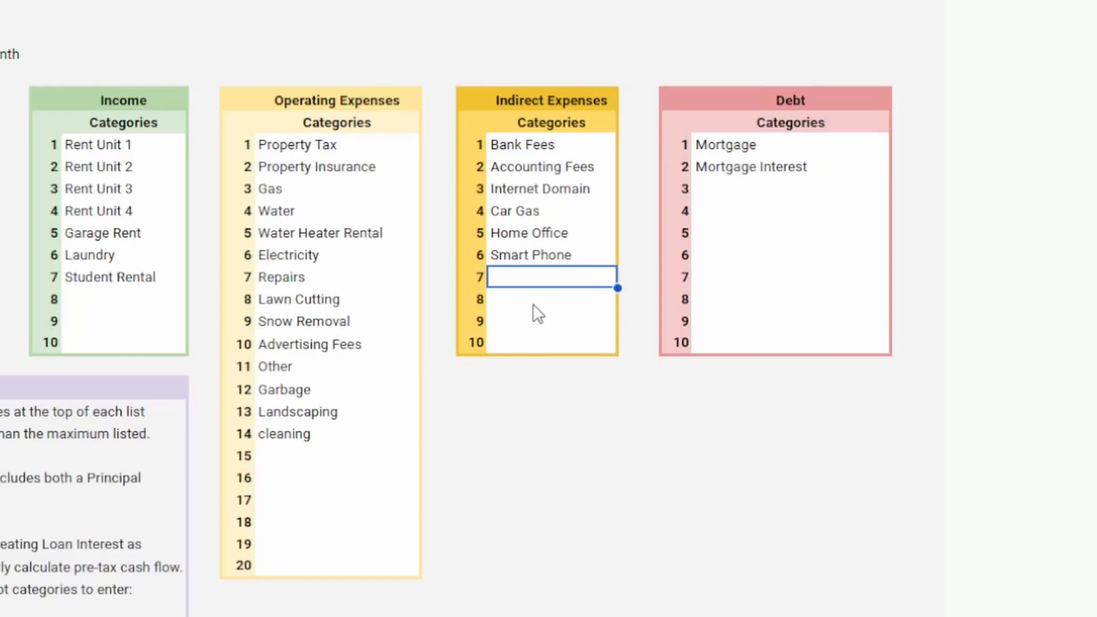
type("virtual assistant")
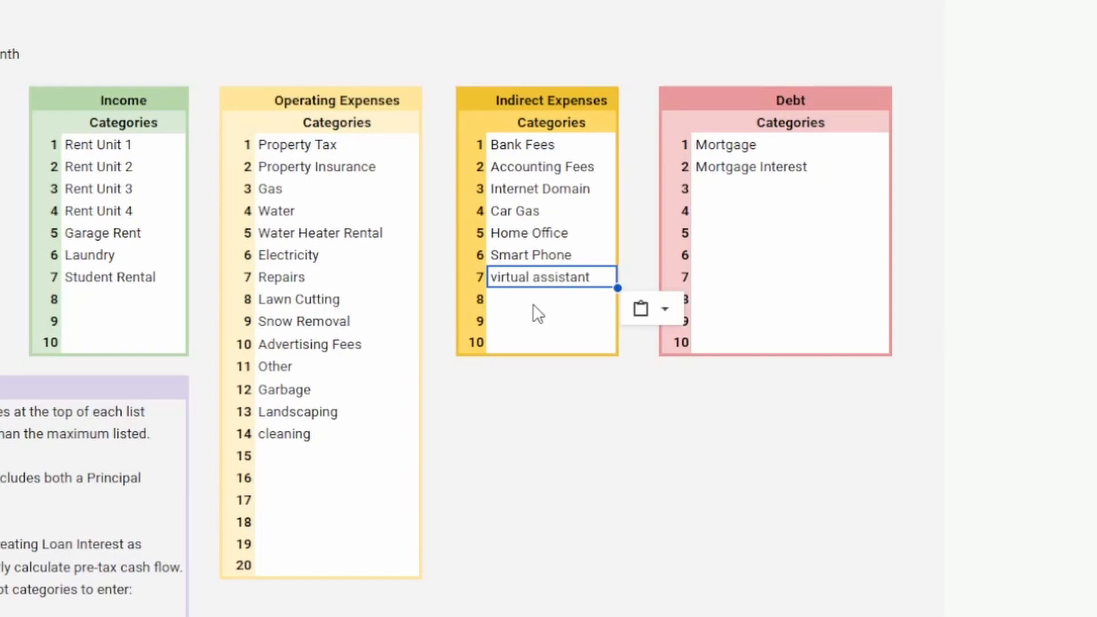
left_click(534, 304)
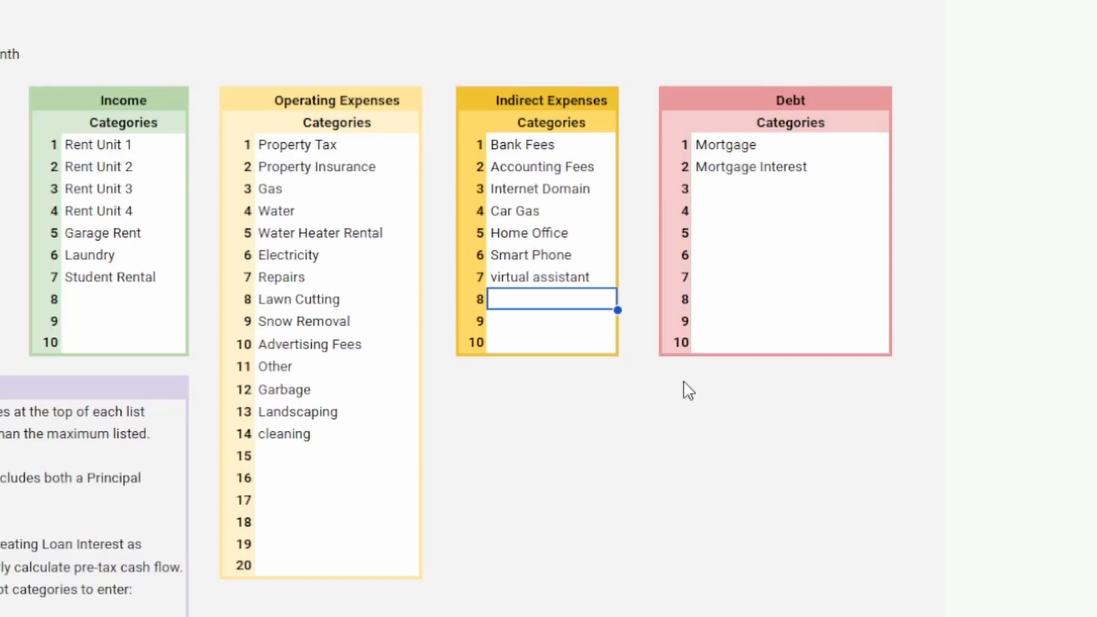
left_click(775, 189)
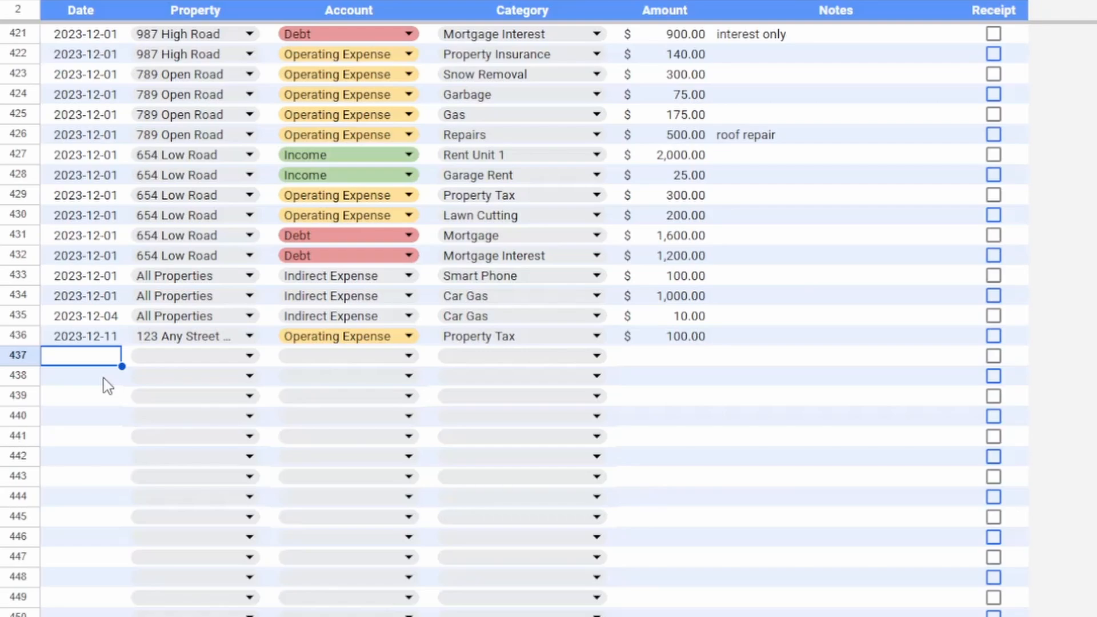
On the Transactions sheet, start a transaction in row 437 dated 2023-12-01 for the sixth property.
double_click(101, 353)
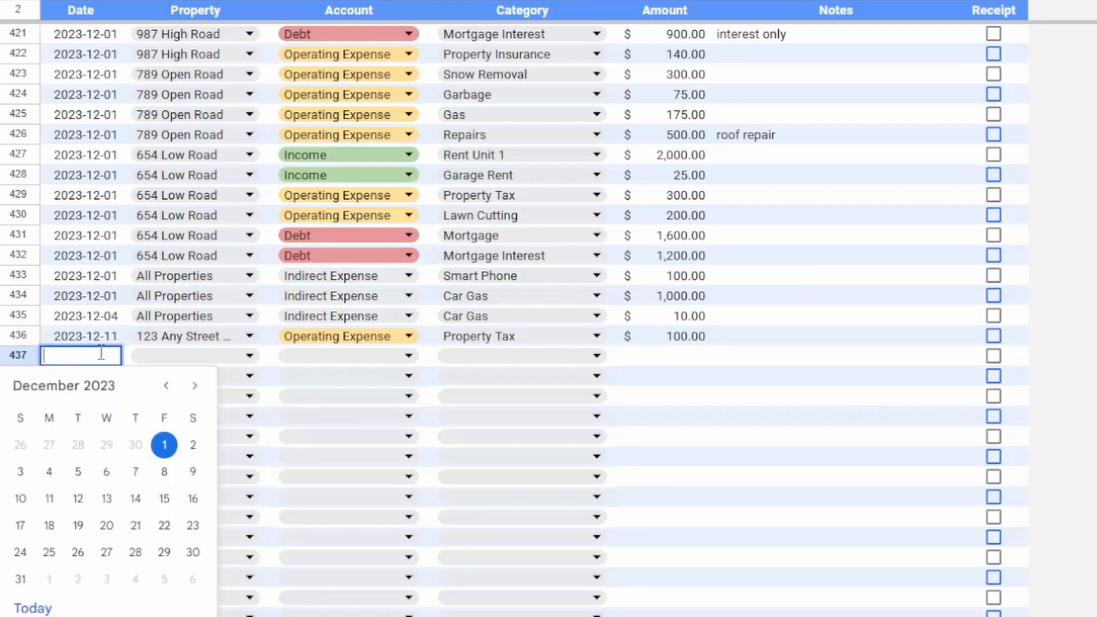
left_click(165, 447)
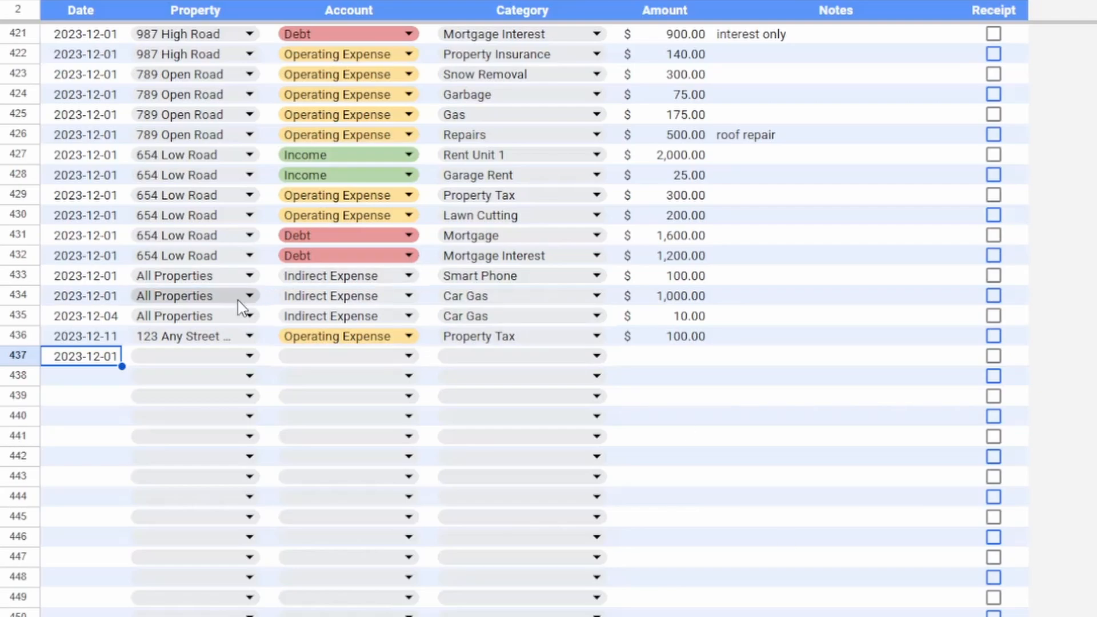
left_click(246, 357)
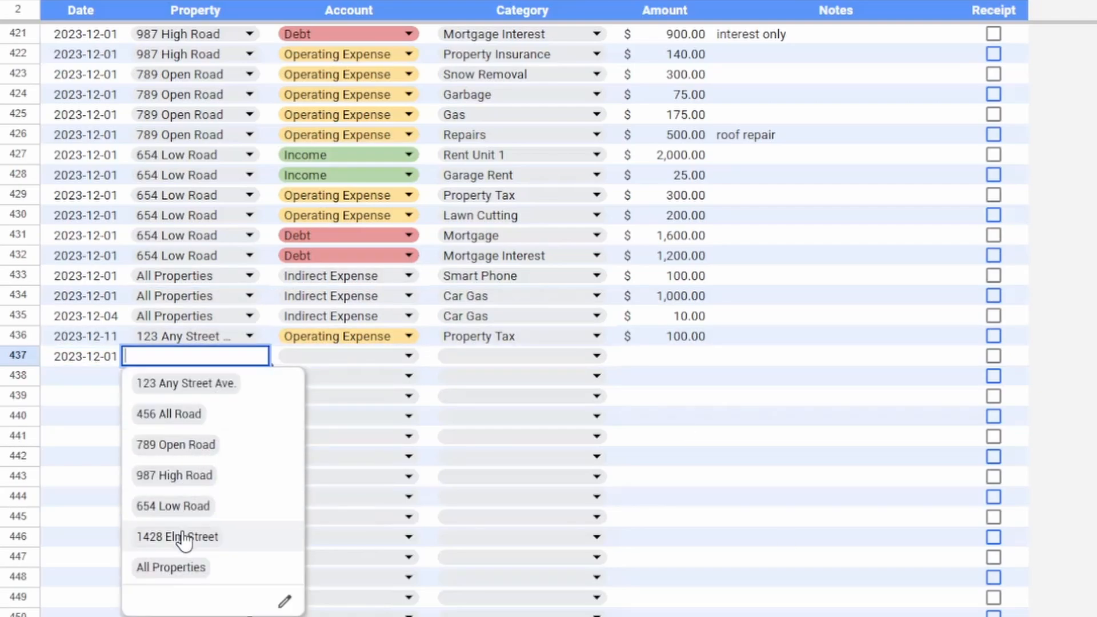
left_click(152, 536)
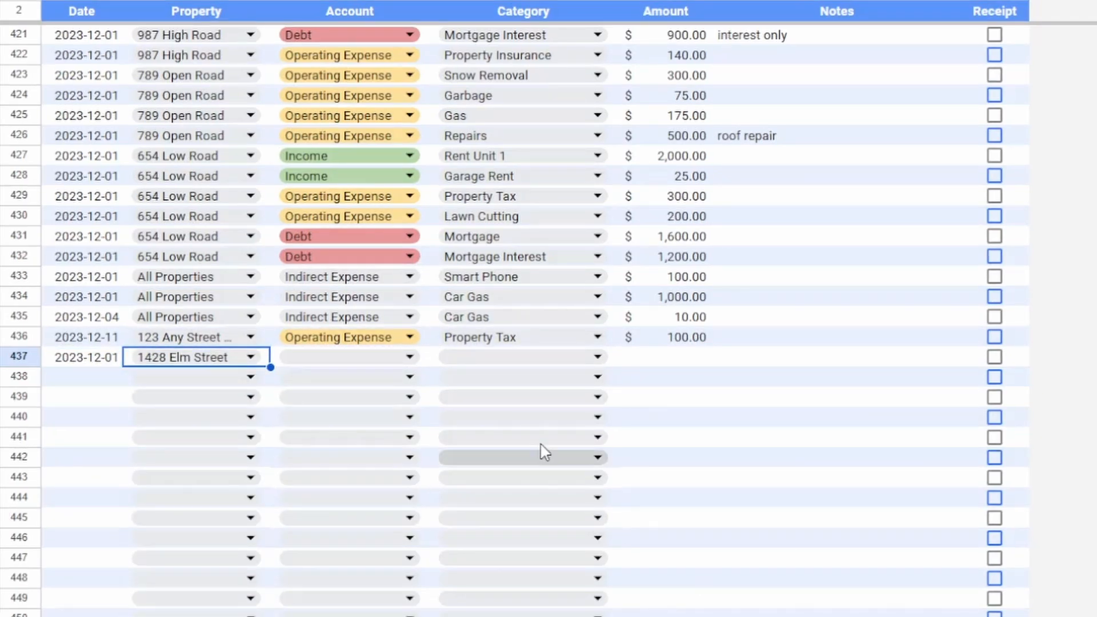
Classify the transaction in row 437 as Income with the category Student Rental.
left_click(410, 359)
left_click(372, 387)
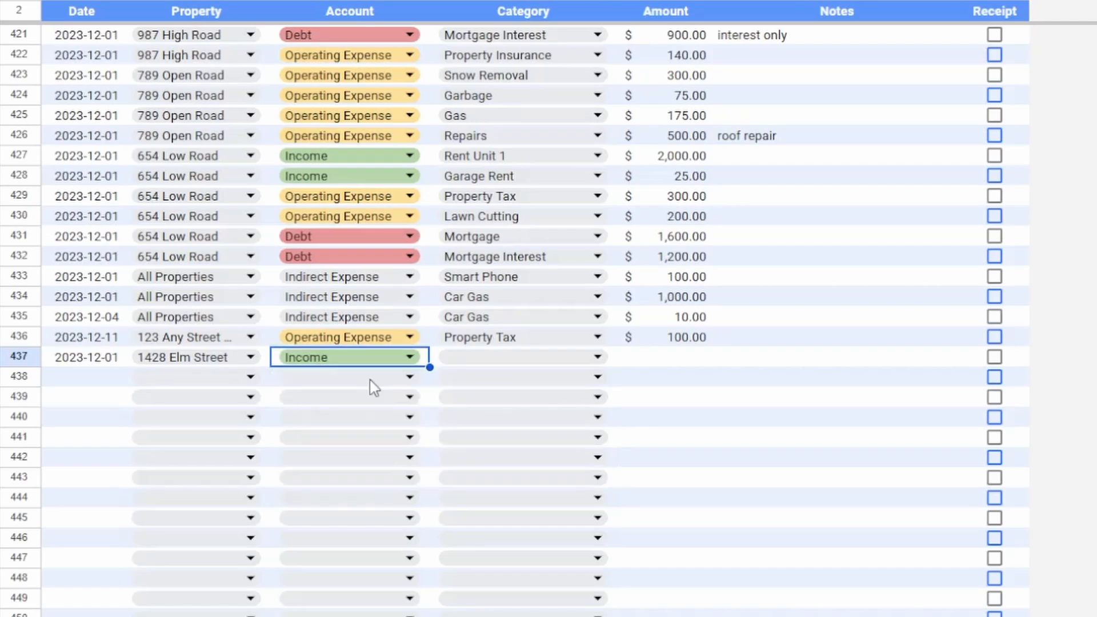
left_click(598, 358)
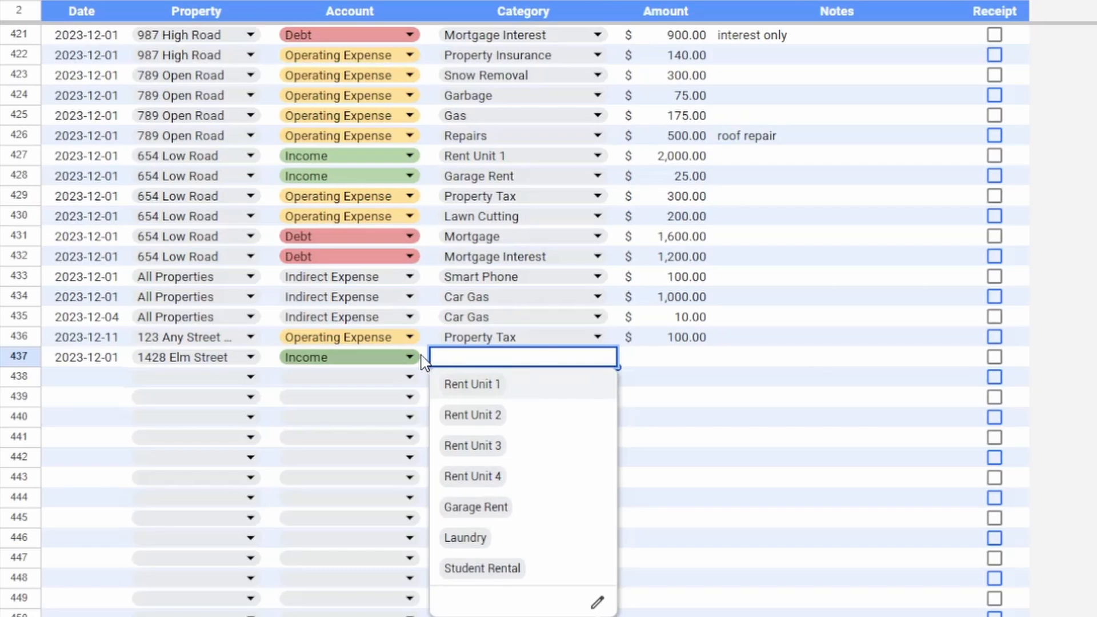
left_click(400, 358)
left_click(361, 386)
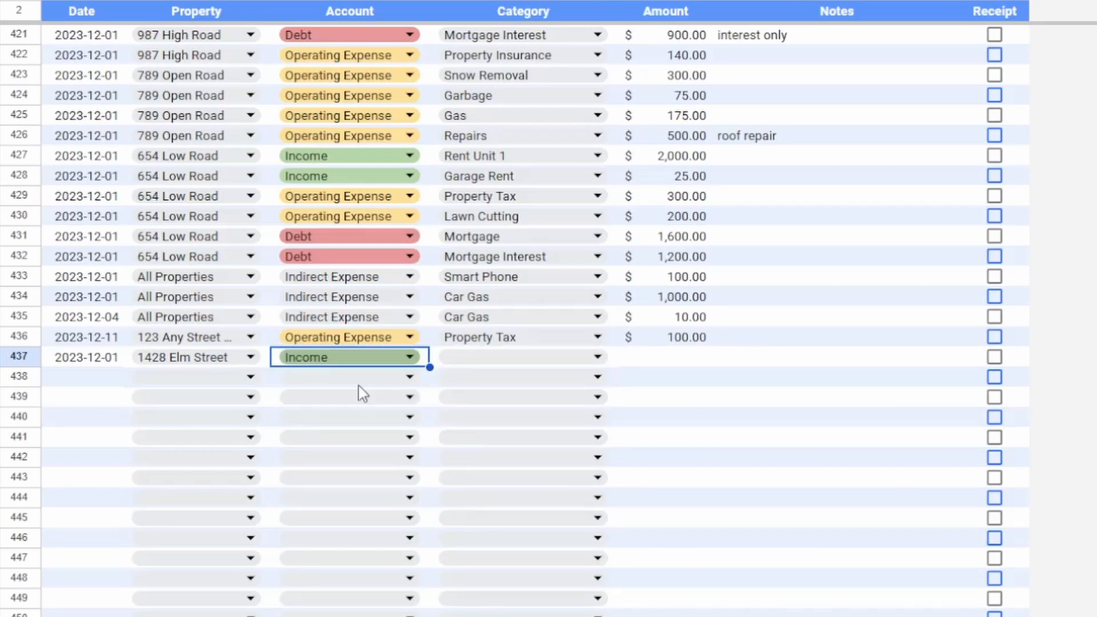
left_click(595, 358)
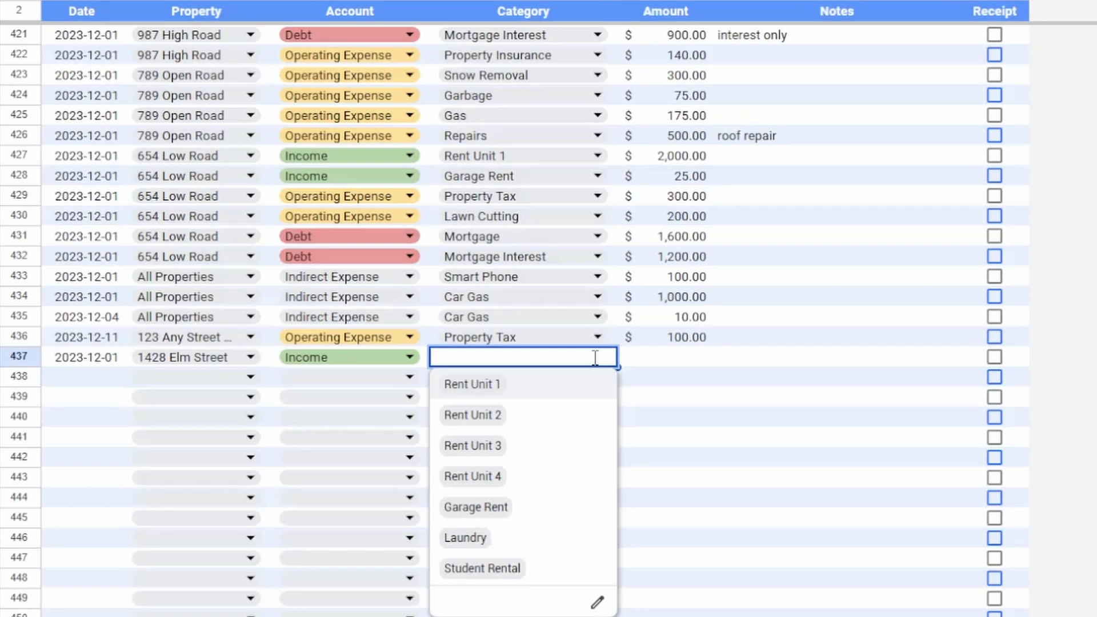
left_click(496, 579)
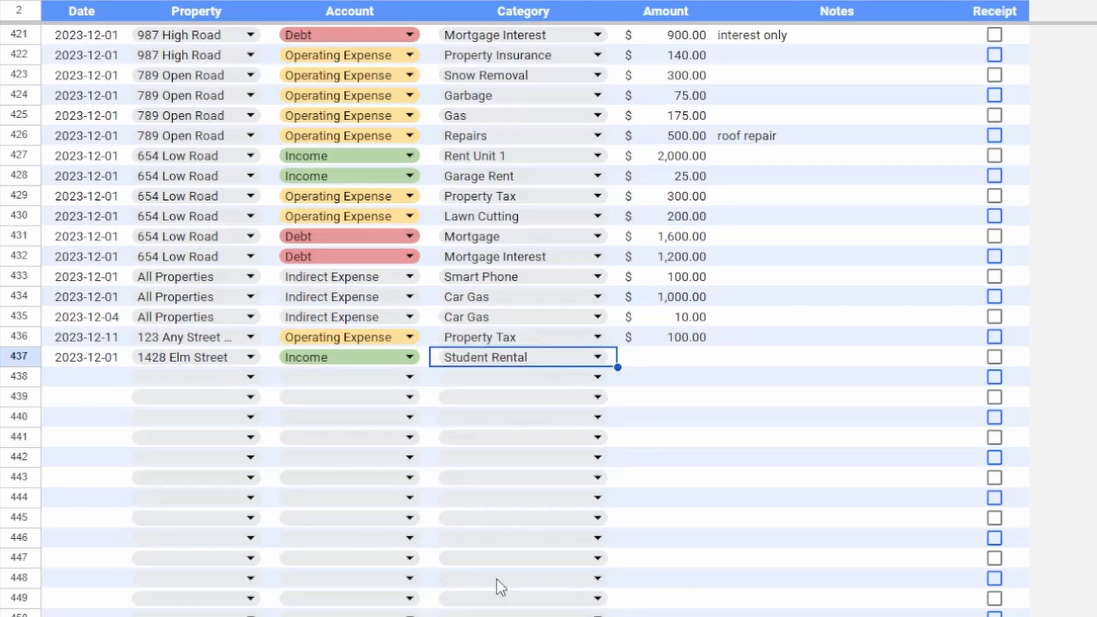
Enter an amount of 3000 and the note "paid on time" for the Student Rental transaction.
left_click(683, 362)
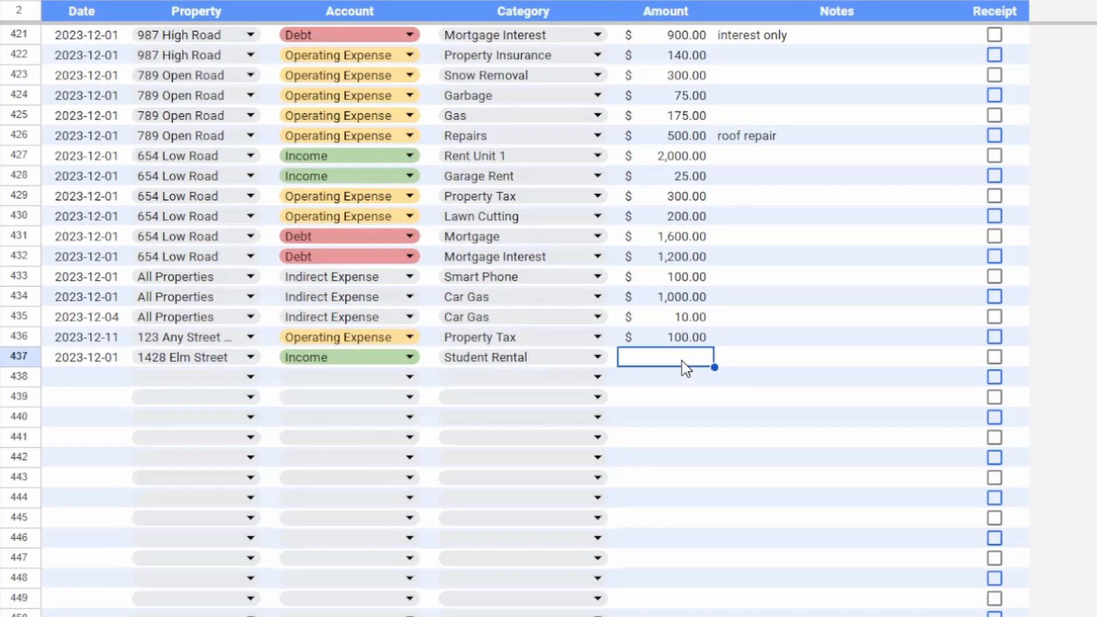
type("3000")
key("Tab")
type("paid on time")
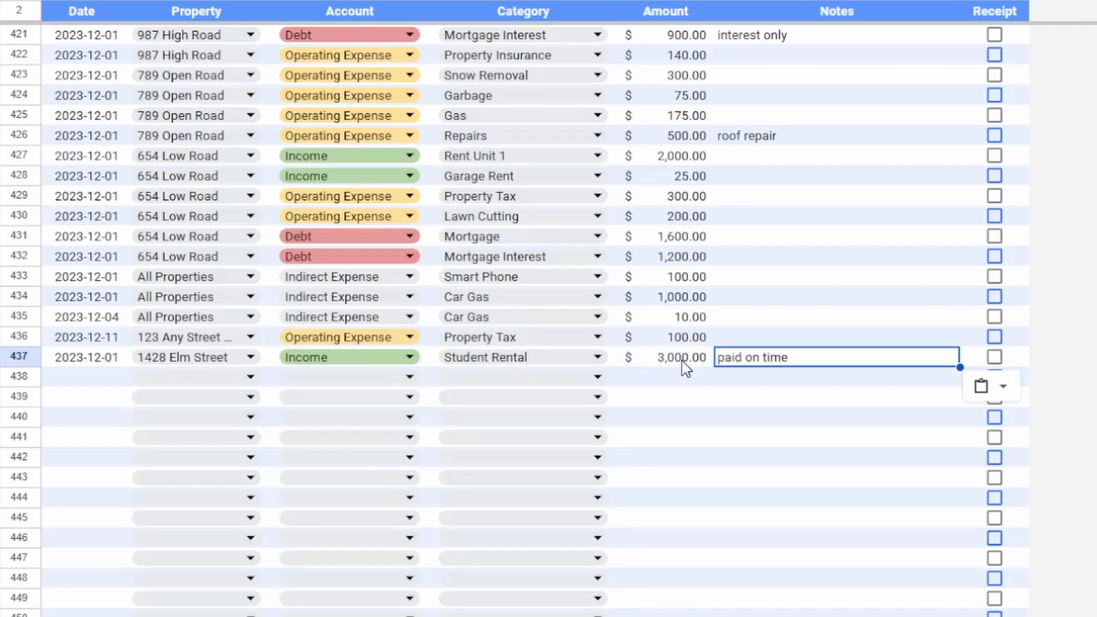
key("Return")
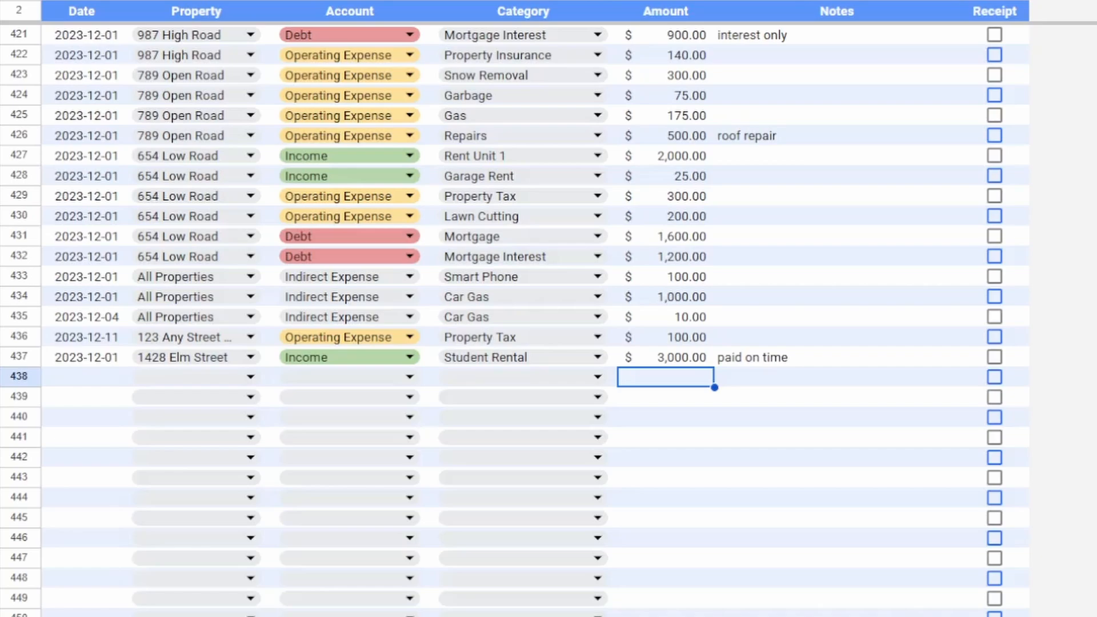
Start another transaction in row 438 dated 2023-12-01 for the sixth property.
double_click(110, 381)
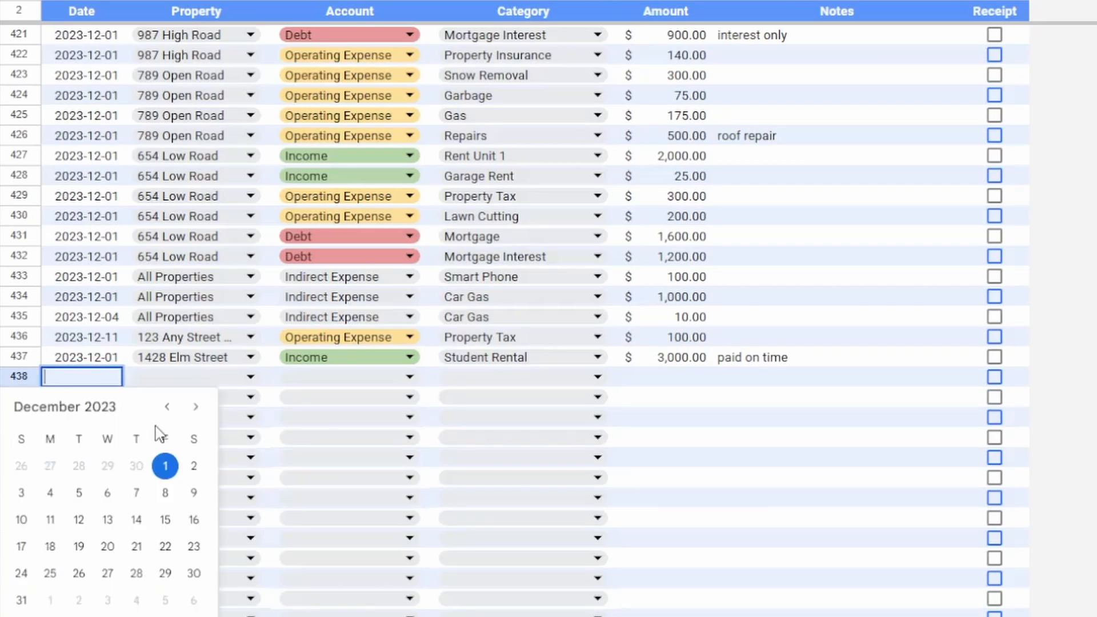
left_click(165, 466)
left_click(250, 378)
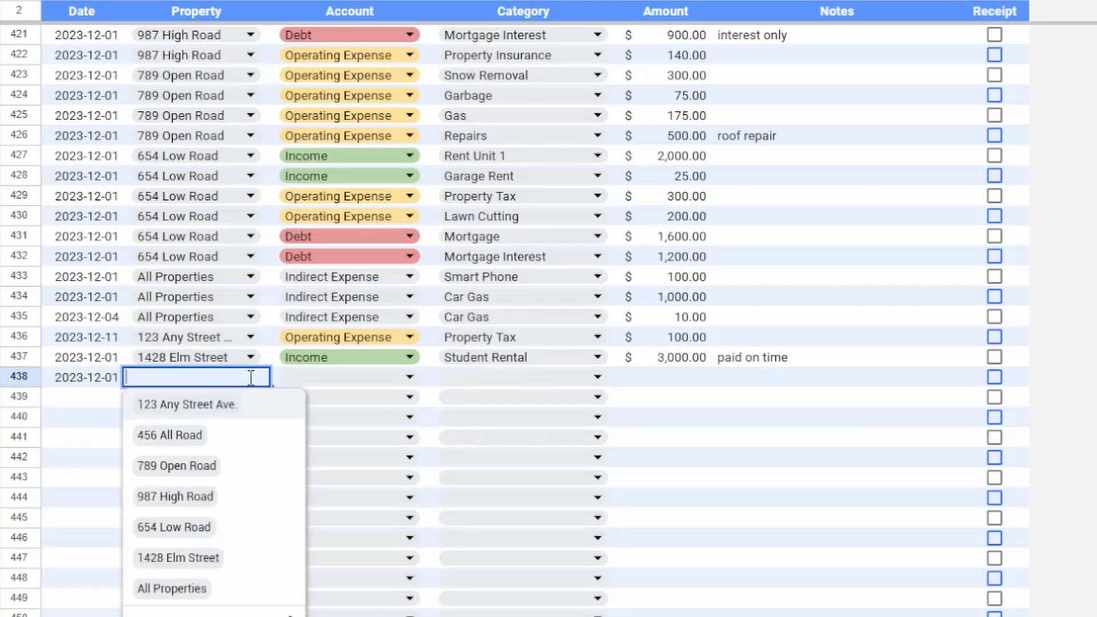
left_click(185, 557)
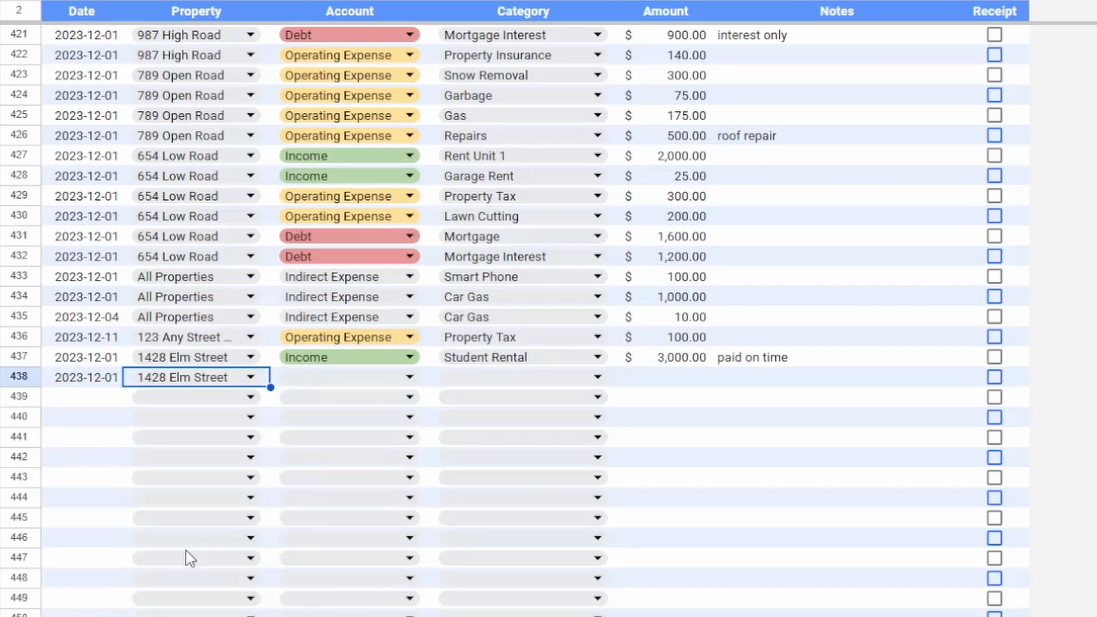
Classify the transaction in row 438 as Operating Expense with the category cleaning and enter an amount of 100.
left_click(410, 378)
left_click(330, 437)
left_click(599, 377)
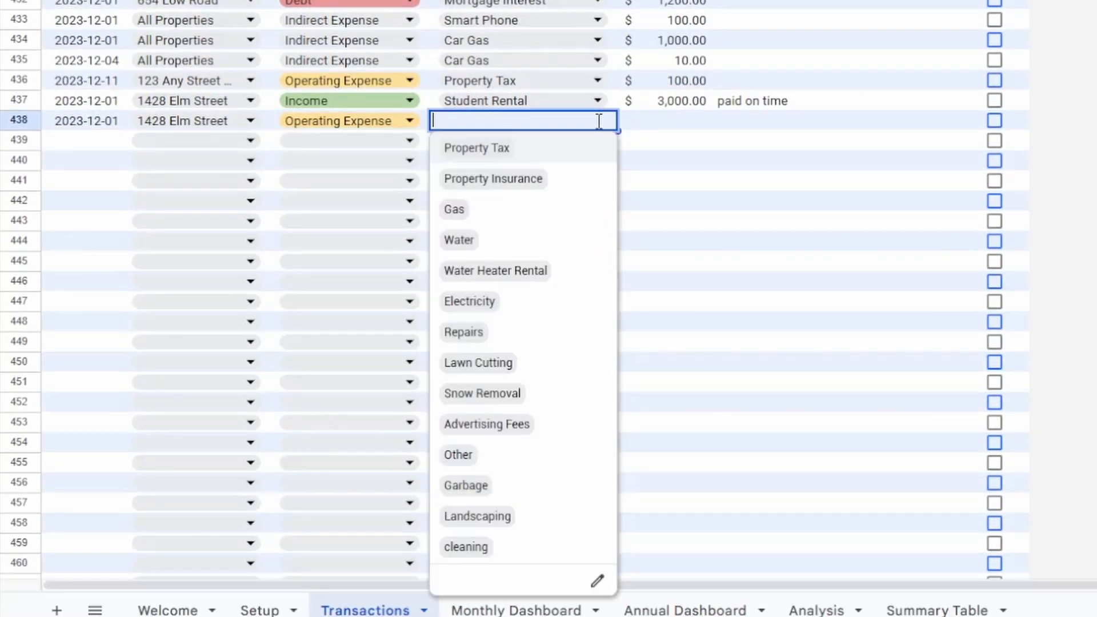
left_click(466, 546)
left_click(680, 121)
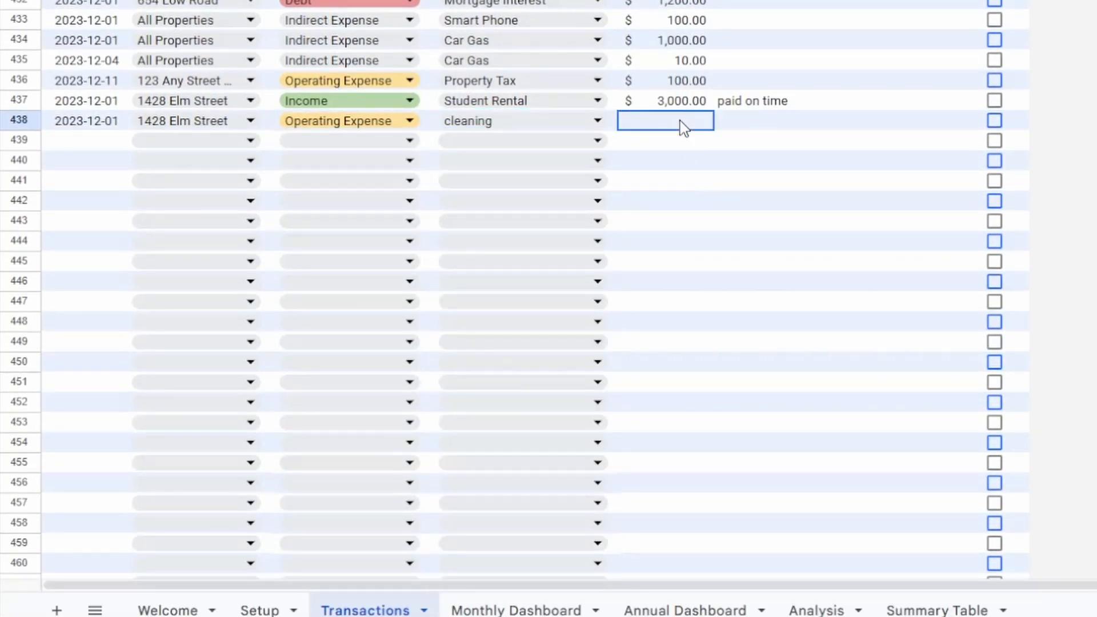
type("100")
key("Tab")
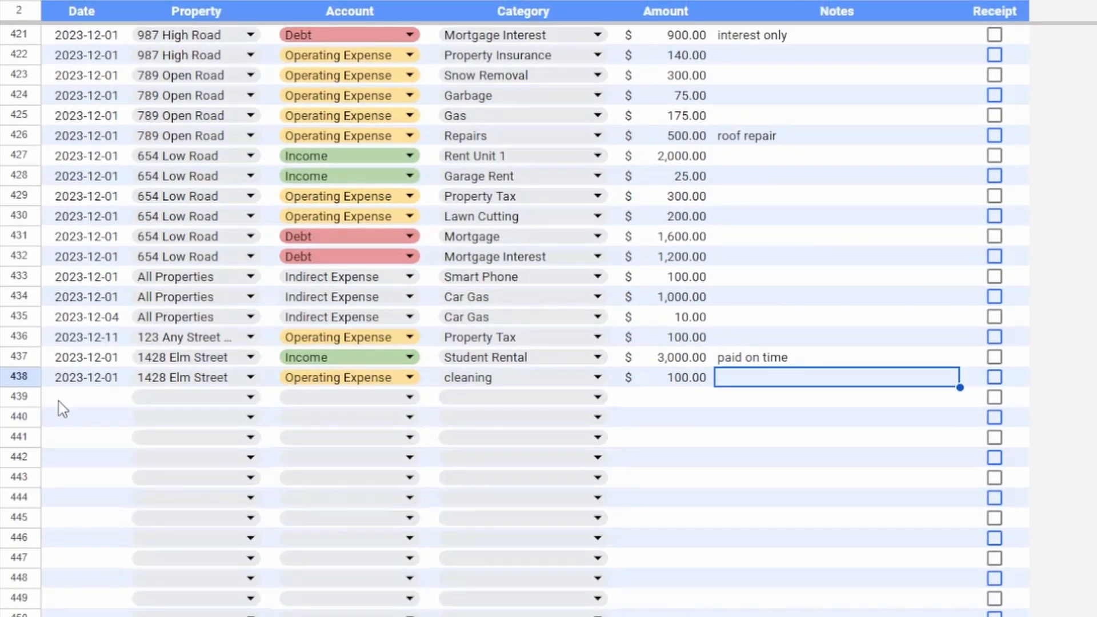
Start another transaction in row 439 dated 2023-12-01 for the sixth property.
double_click(60, 403)
left_click(164, 483)
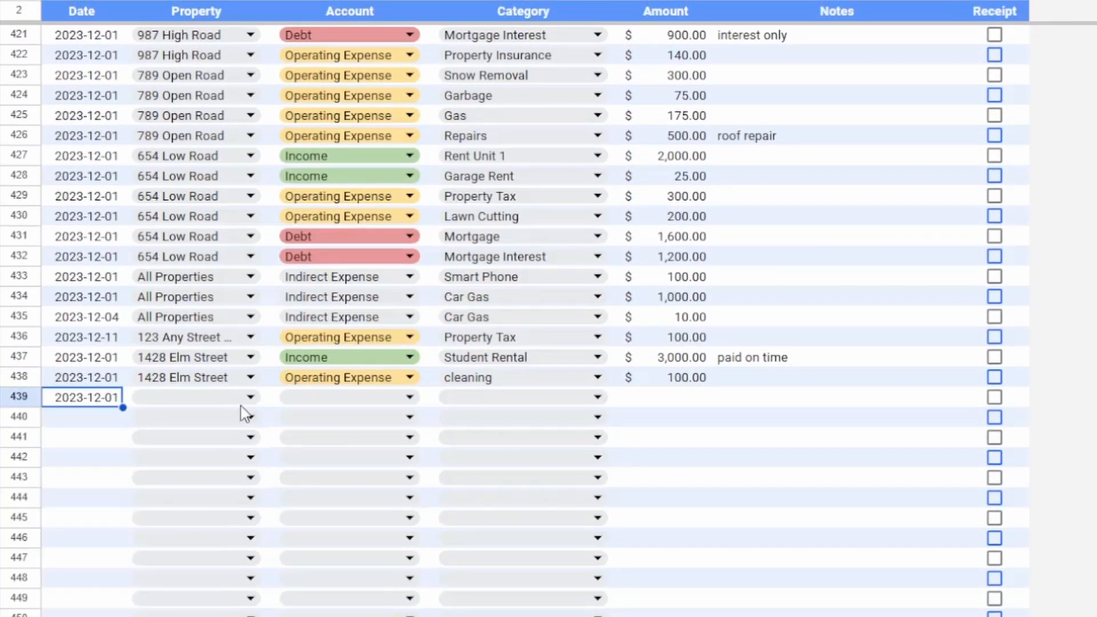
left_click(243, 402)
left_click(225, 578)
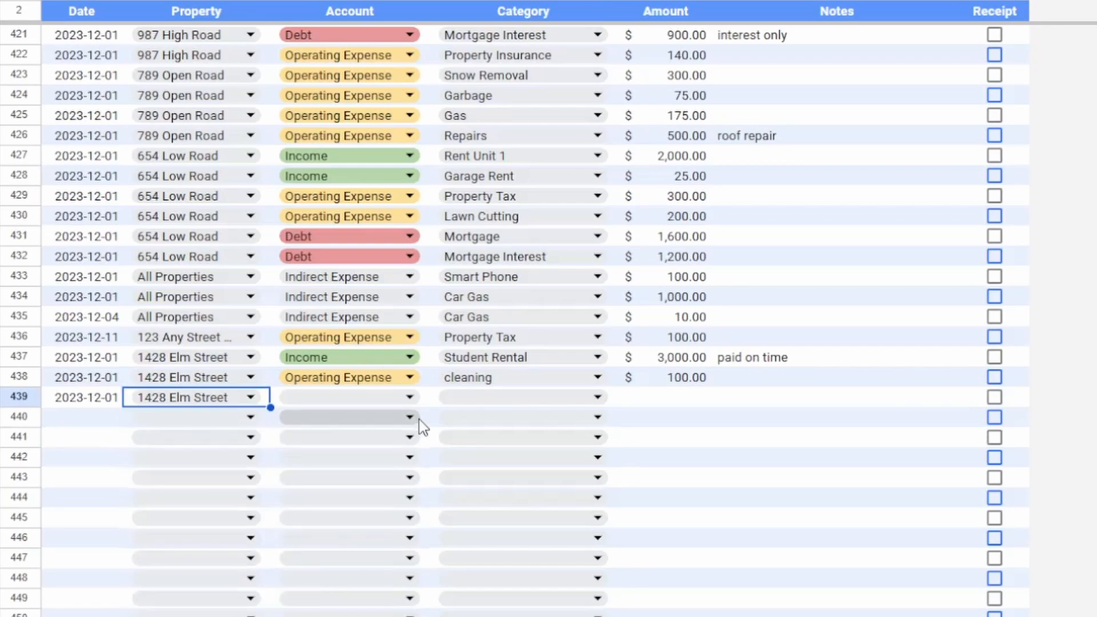
Classify the transaction in row 439 as Debt with the category Mortgage and enter an amount of 2,500.
left_click(409, 400)
left_click(357, 487)
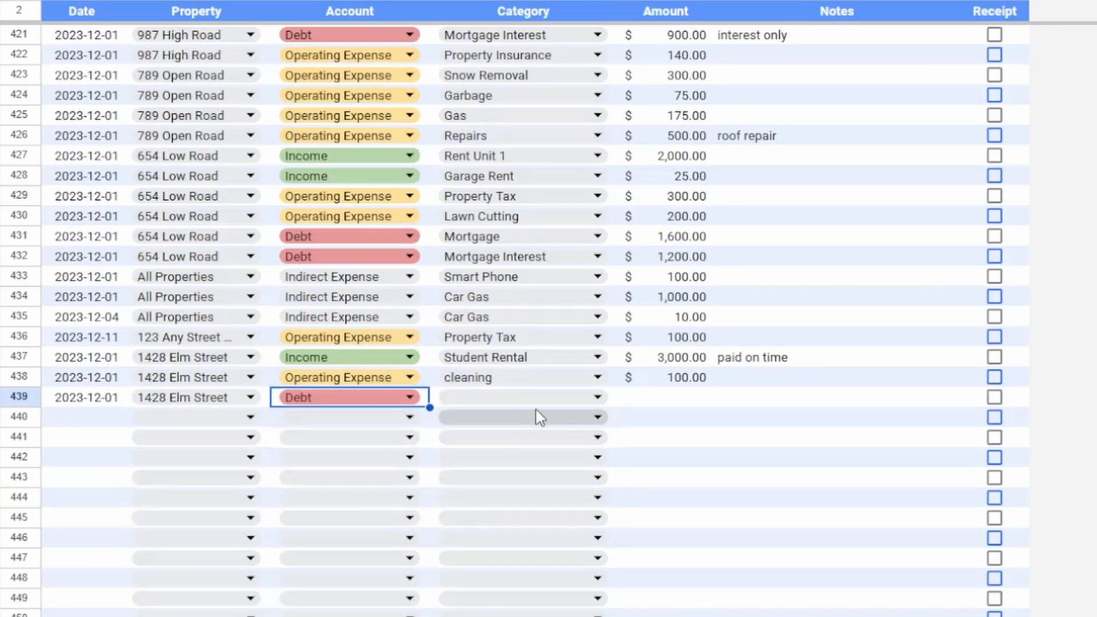
left_click(540, 400)
left_click(562, 430)
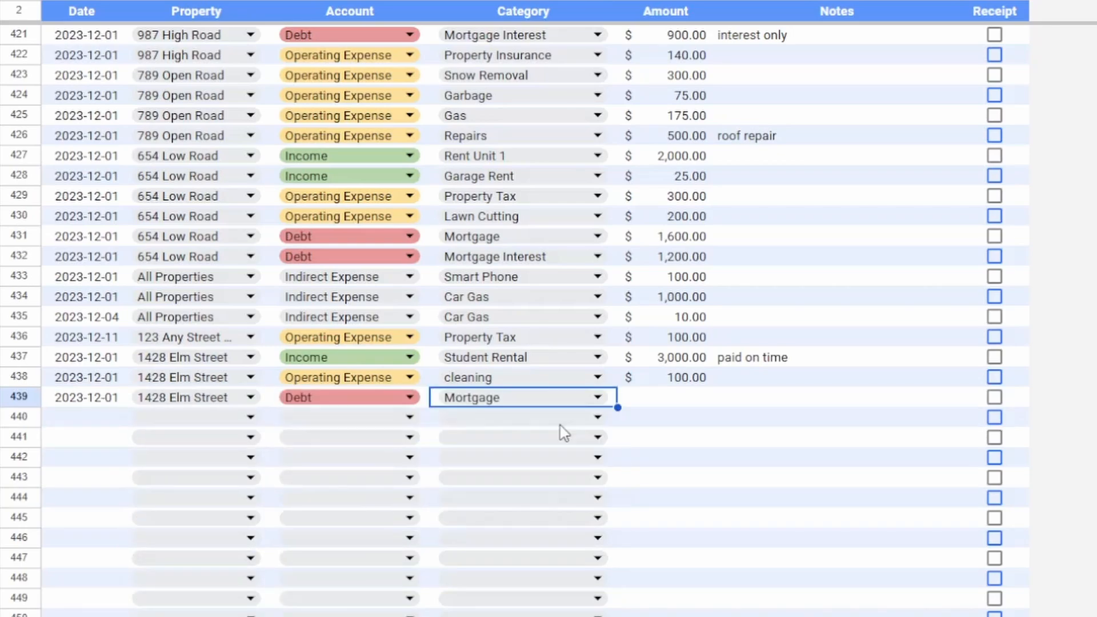
left_click(647, 397)
type("2")
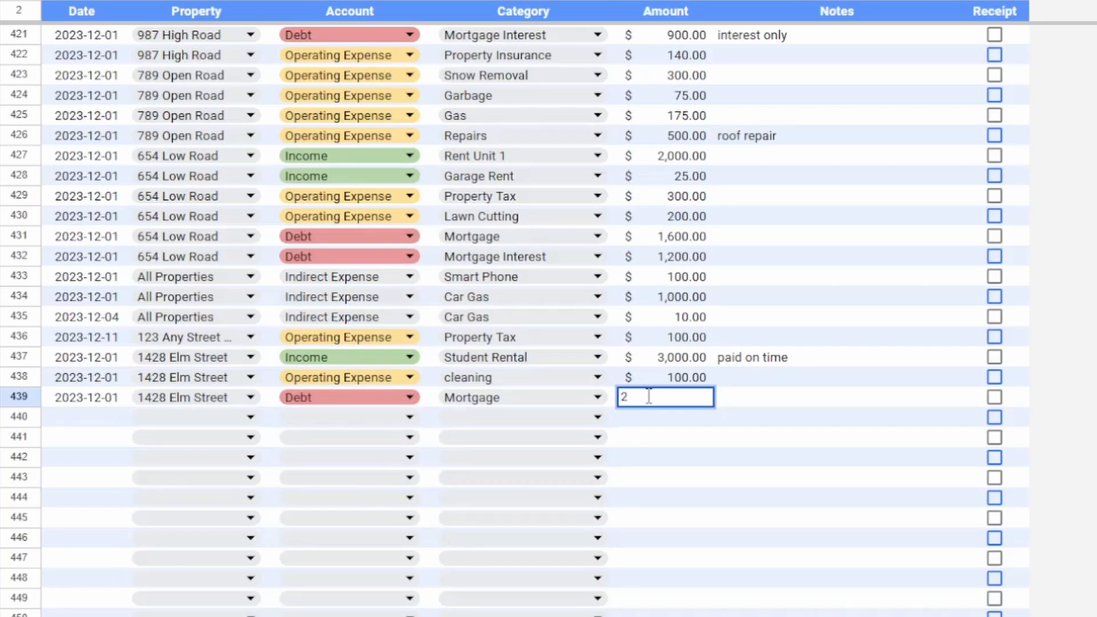
type(",500")
key("Tab")
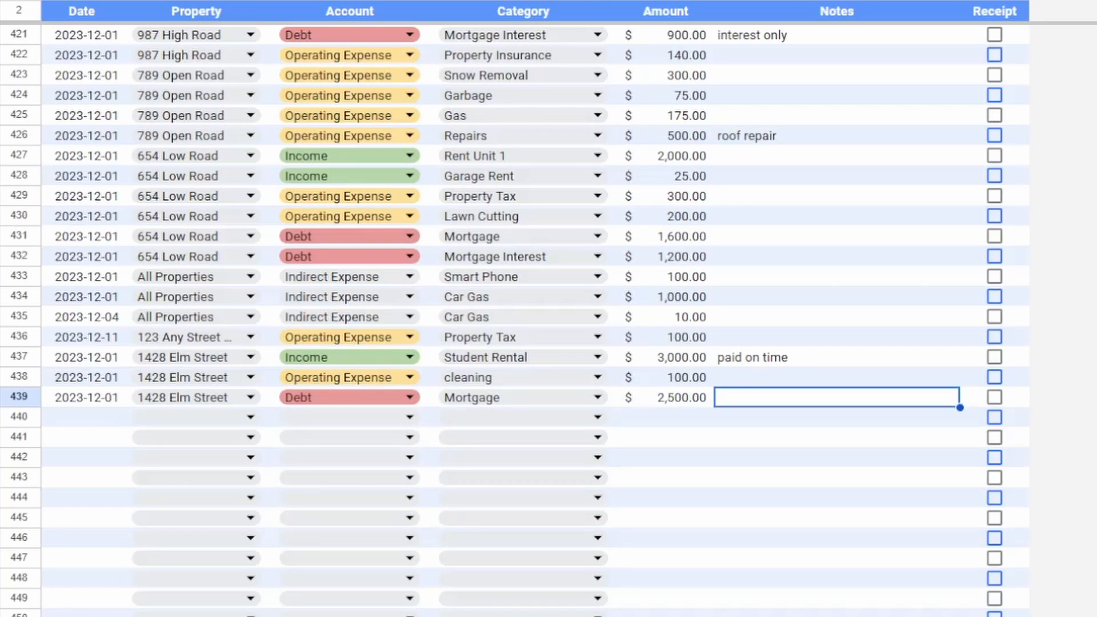
Start a transaction in row 440 dated 2023-12-01 for All Properties and classify it as Indirect Expense.
double_click(117, 423)
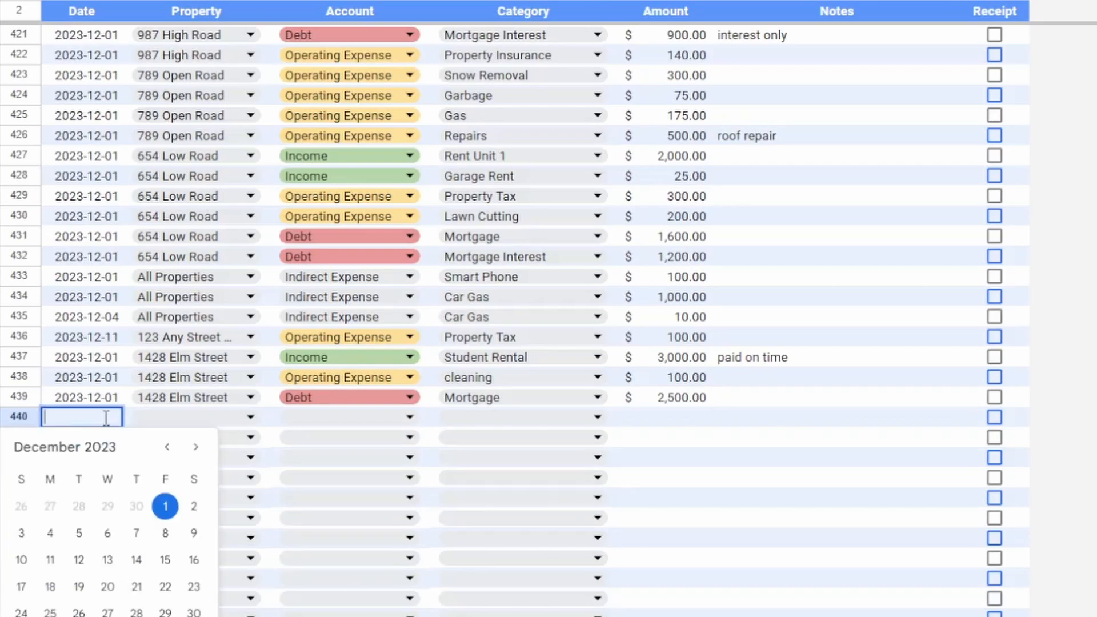
left_click(163, 505)
left_click(231, 421)
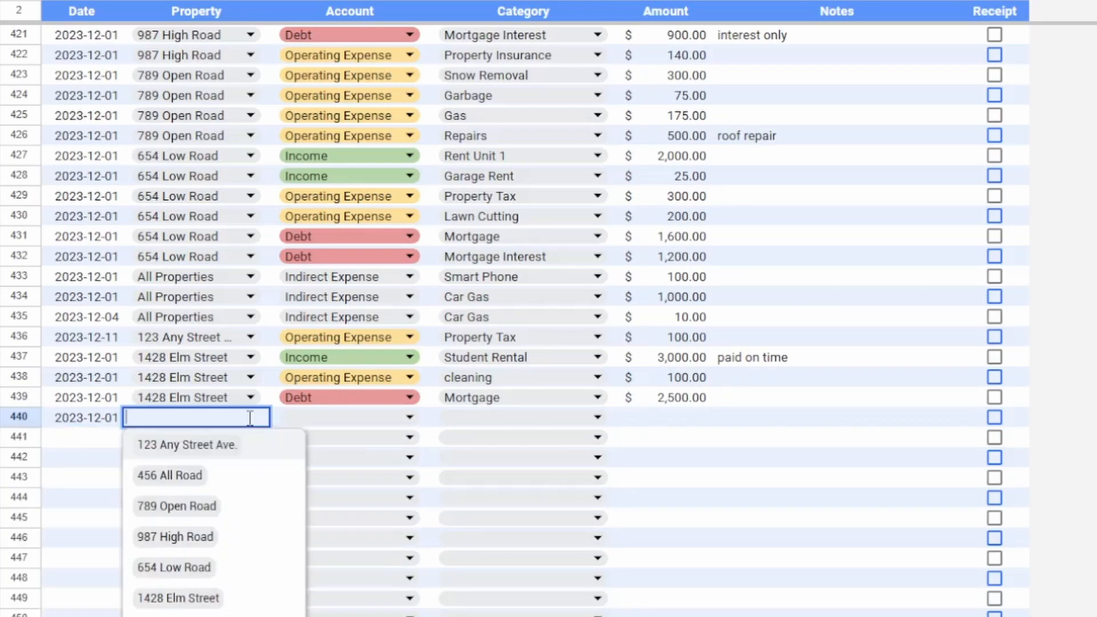
left_click(191, 616)
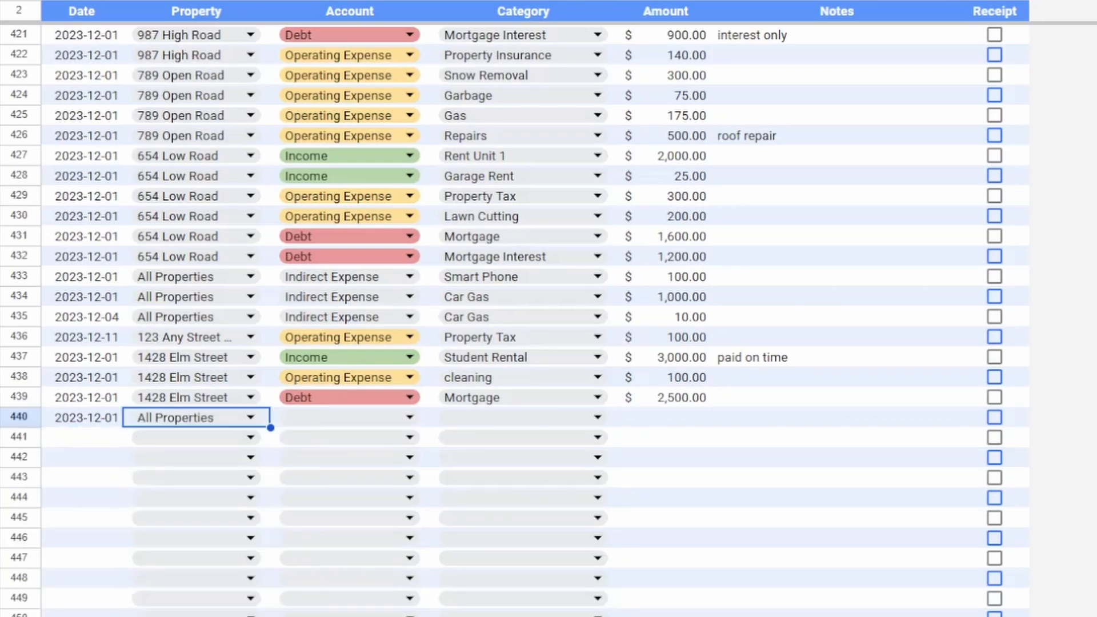
left_click(407, 418)
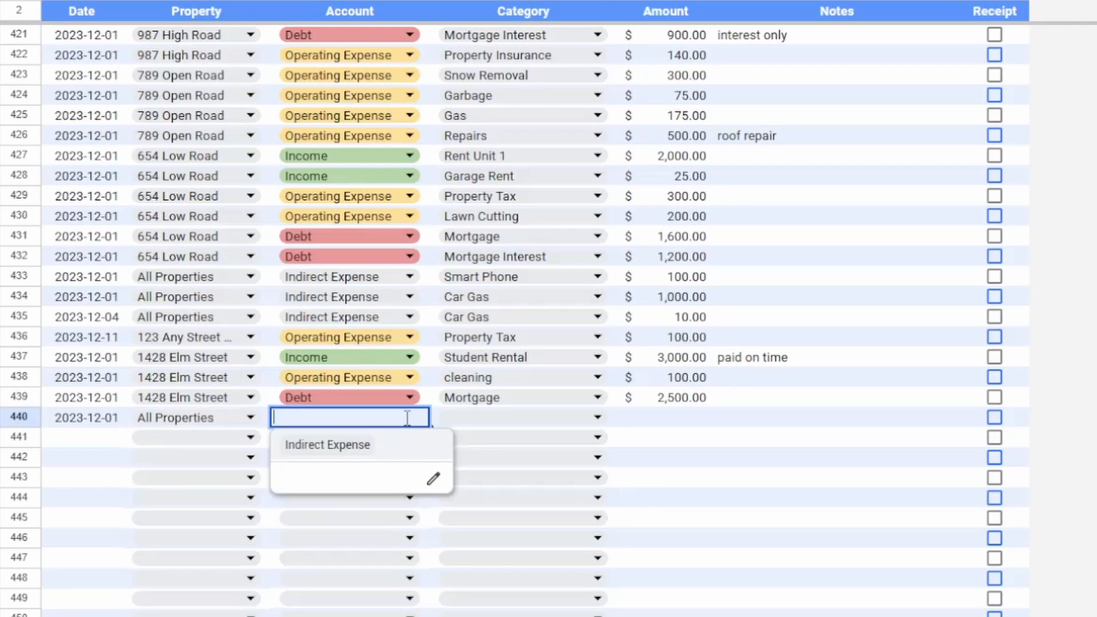
left_click(363, 450)
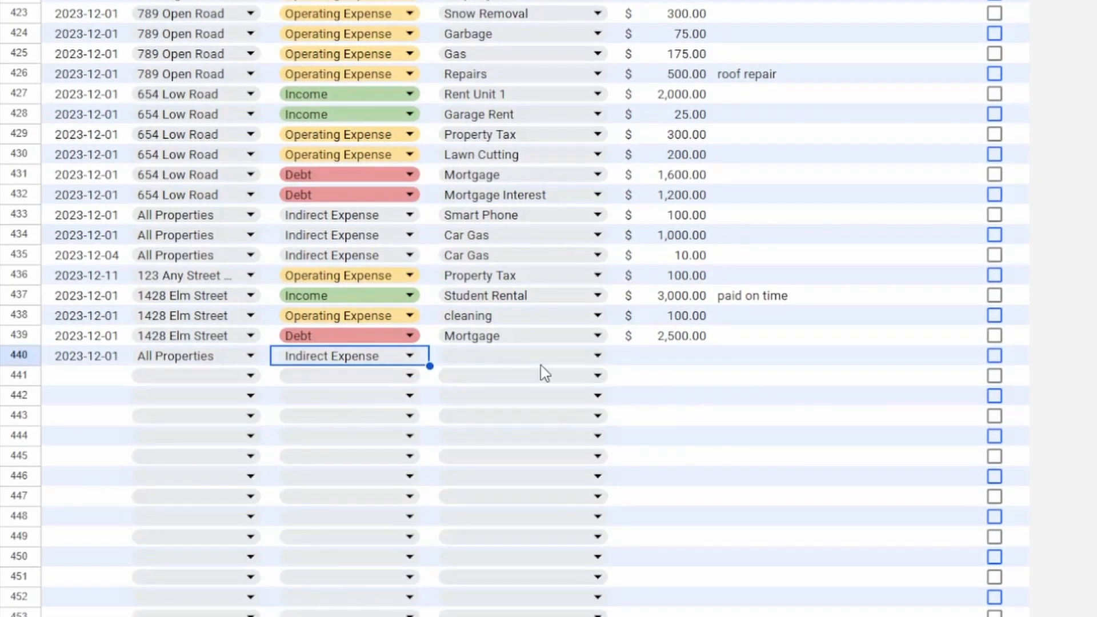
Assign the category virtual assistant to the Indirect Expense in row 440 and enter an amount of 100.
left_click(598, 355)
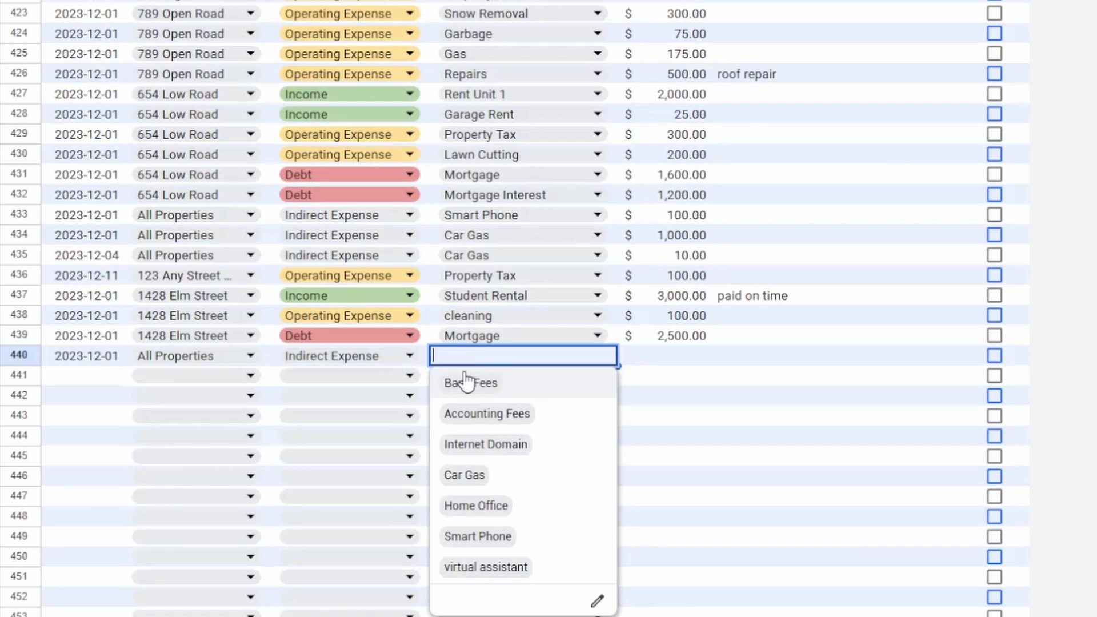
left_click(509, 572)
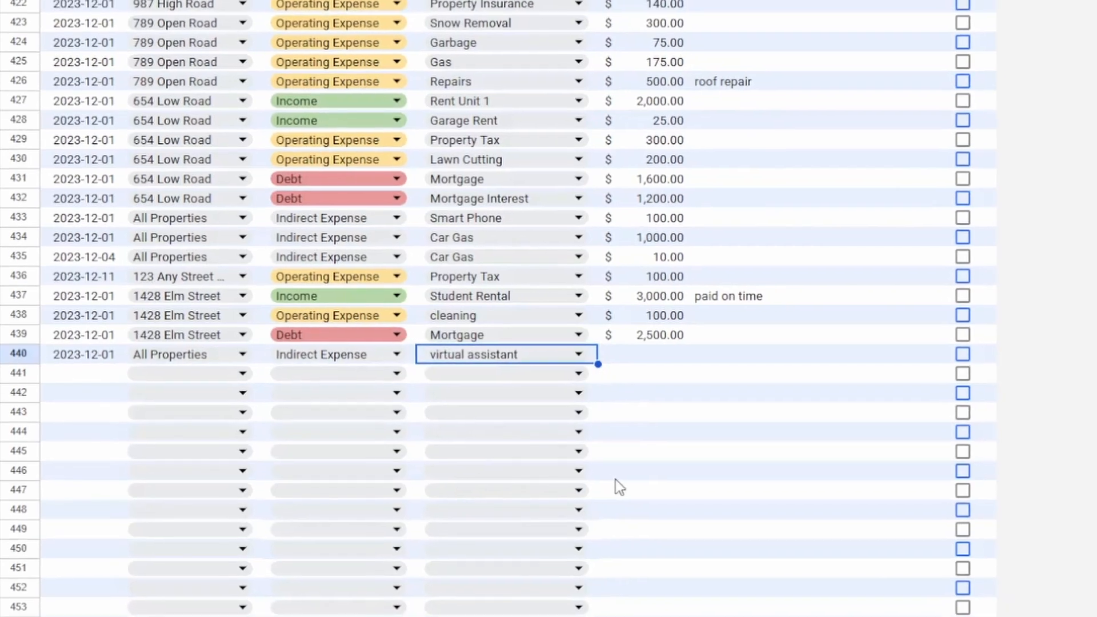
left_click(679, 360)
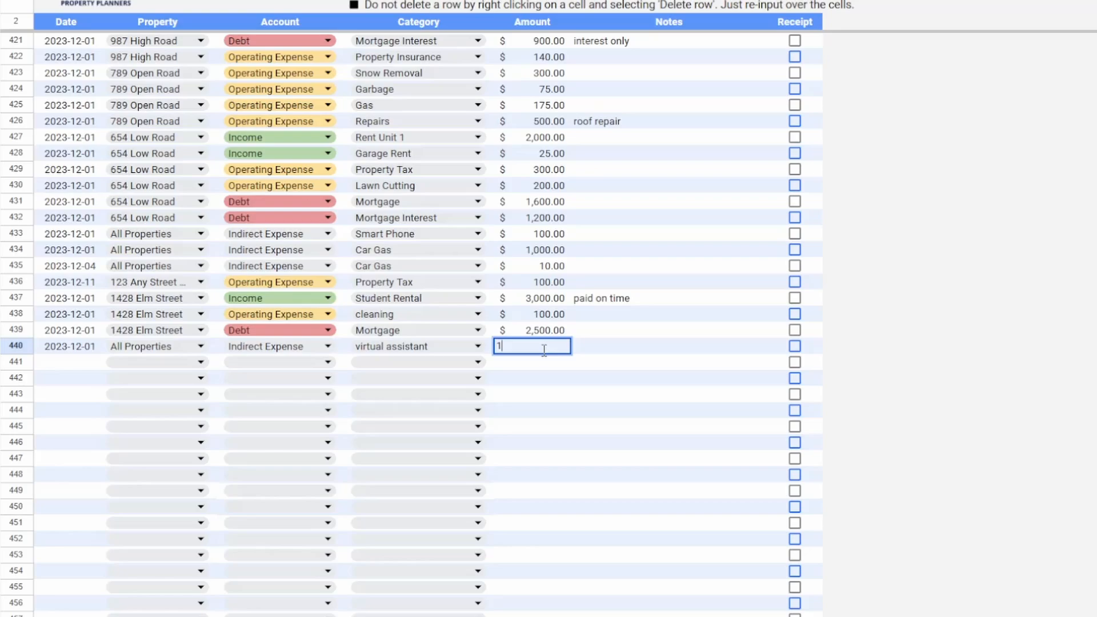
type("10")
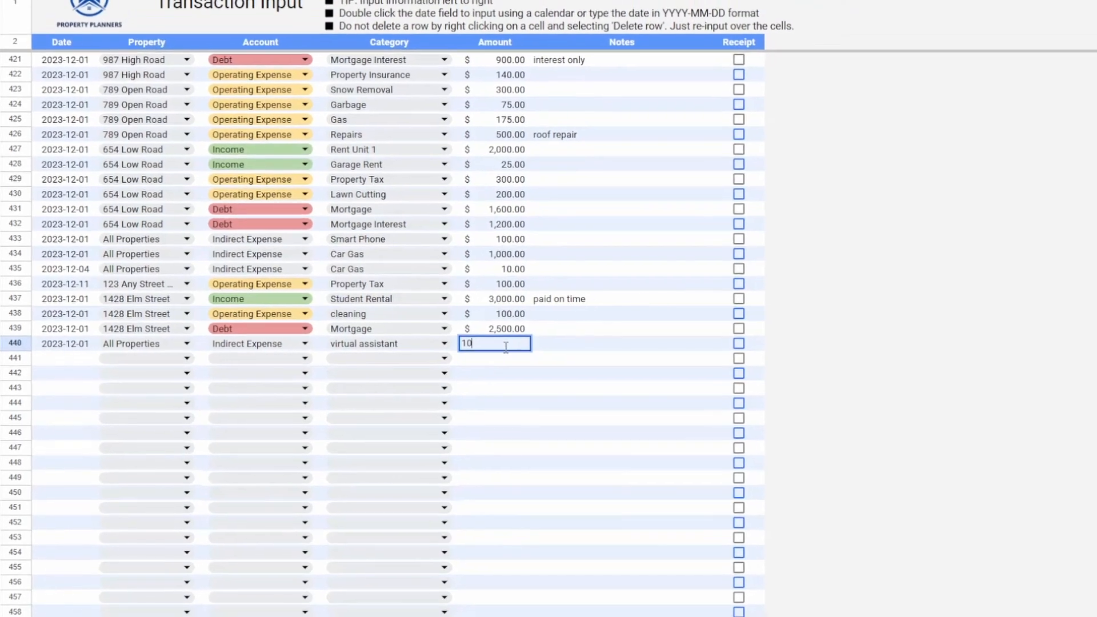
type("0")
key("Tab")
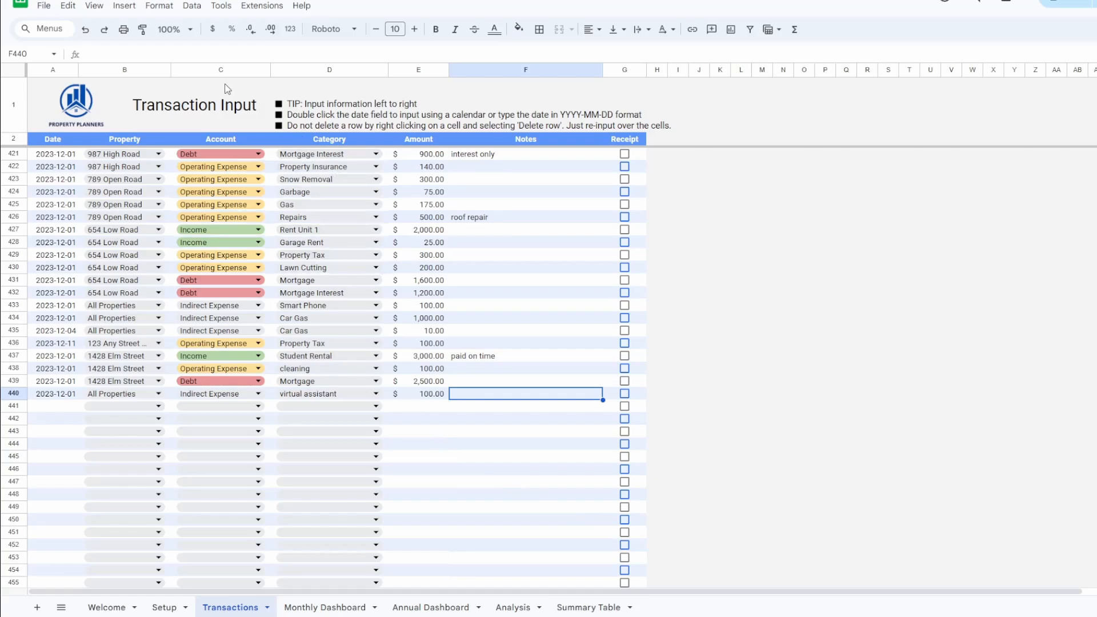
left_click(126, 7)
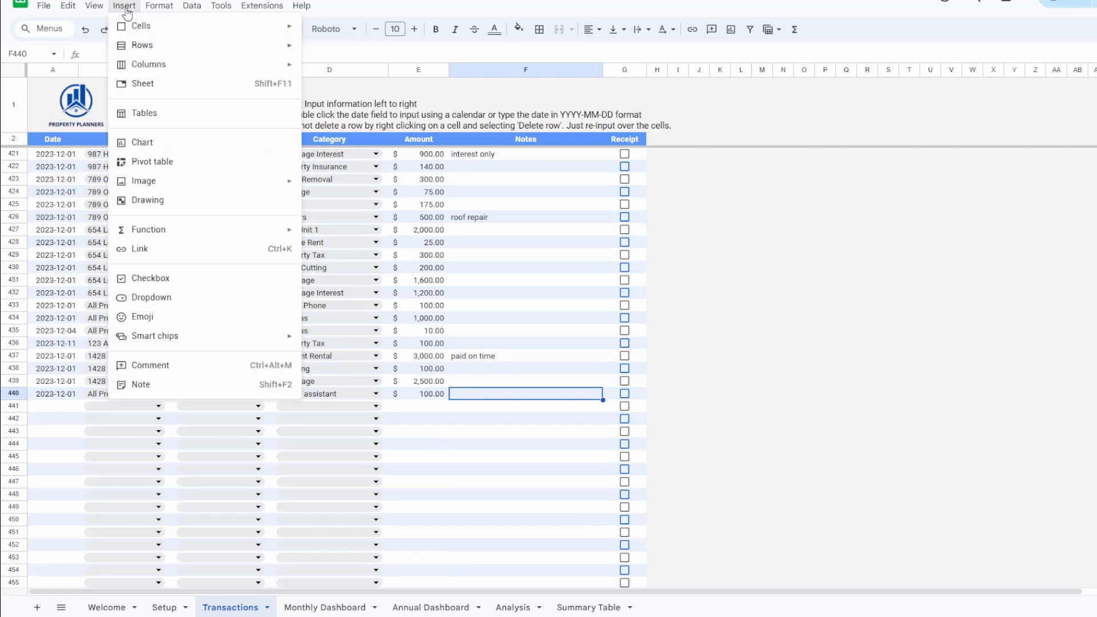
mouse_move(129, 45)
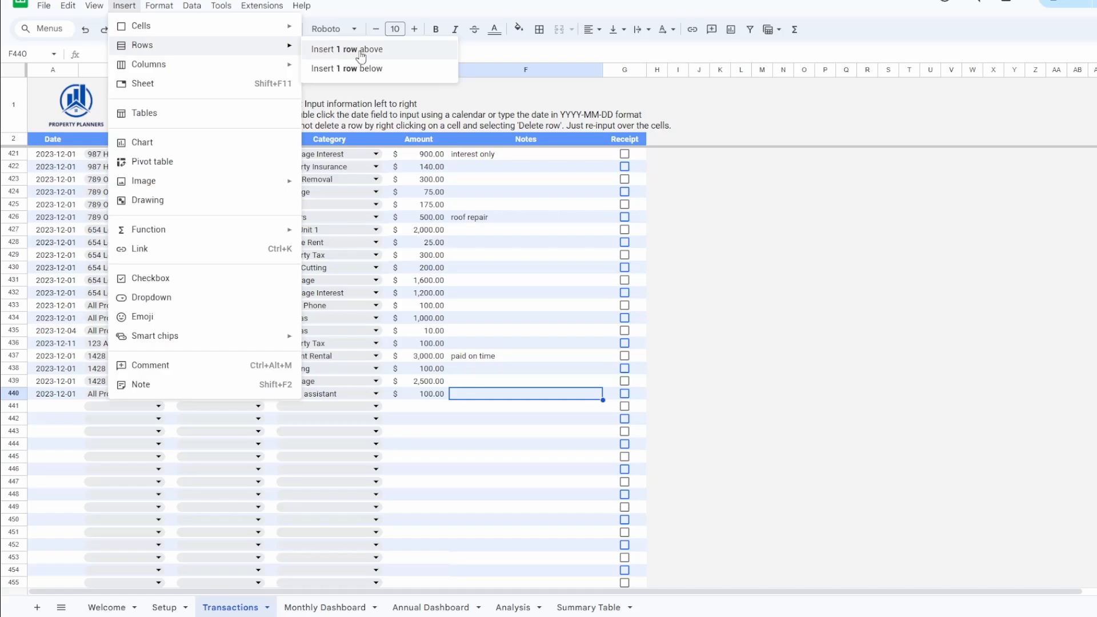
left_click(699, 255)
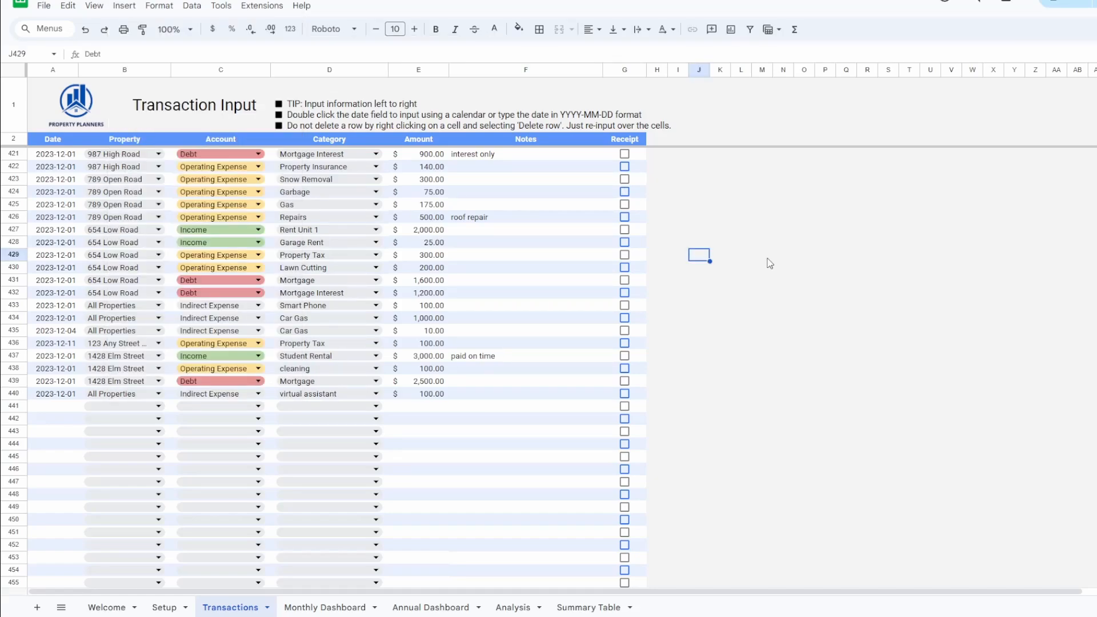
Inspect the hidden helper formulas in the blank-looking cells beyond the Receipt column, around rows 429 to 433.
left_click(722, 307)
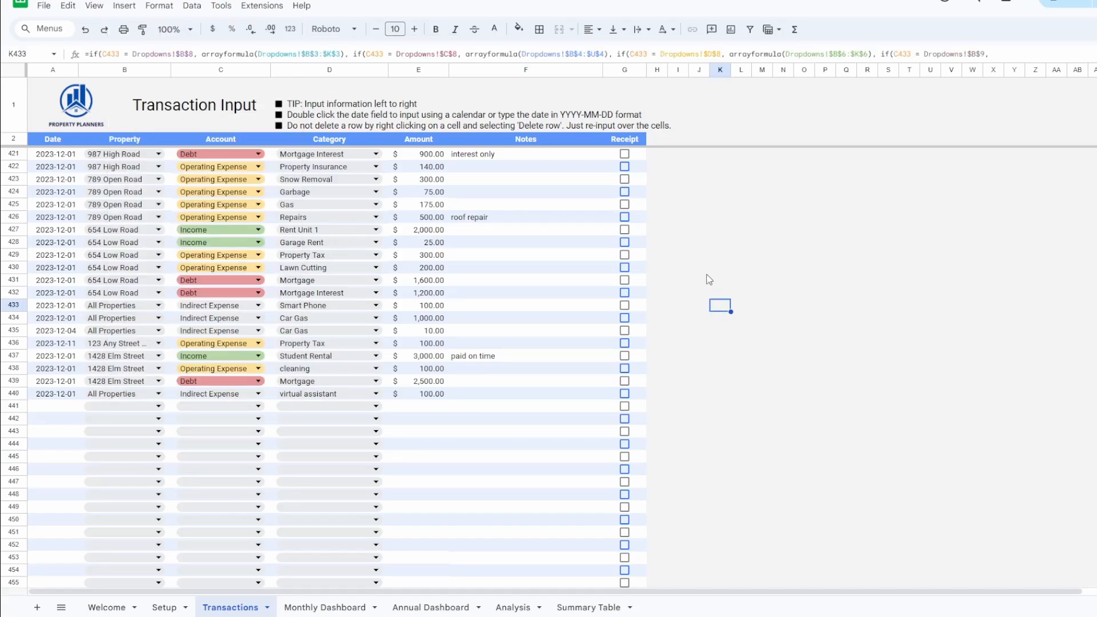
left_click(679, 254)
left_click(675, 278)
left_click(661, 278)
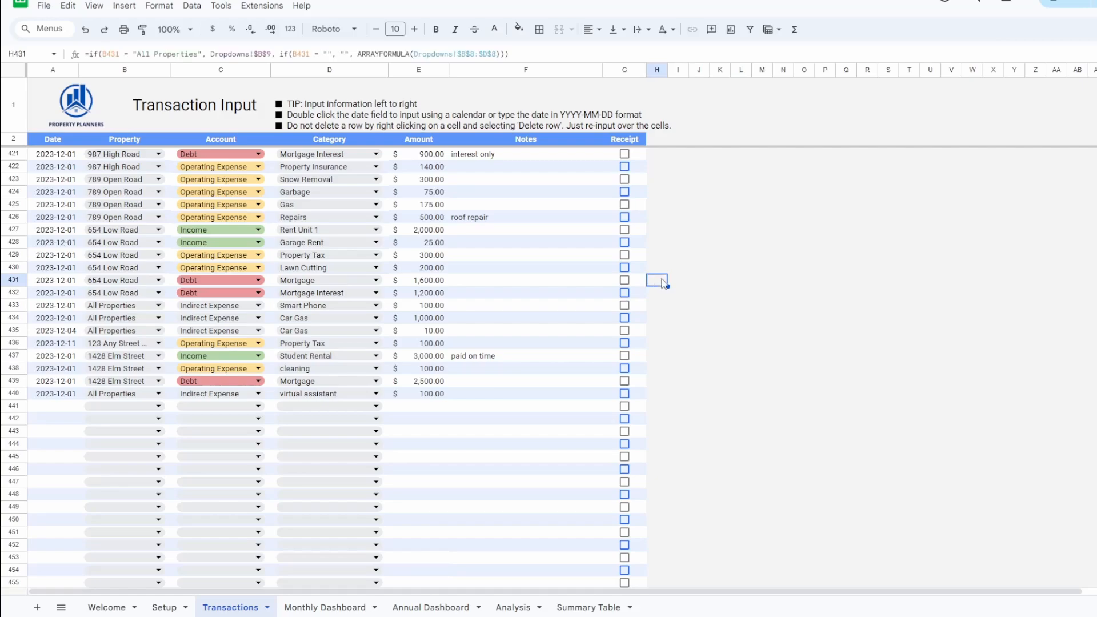
left_click(704, 283)
left_click(721, 307)
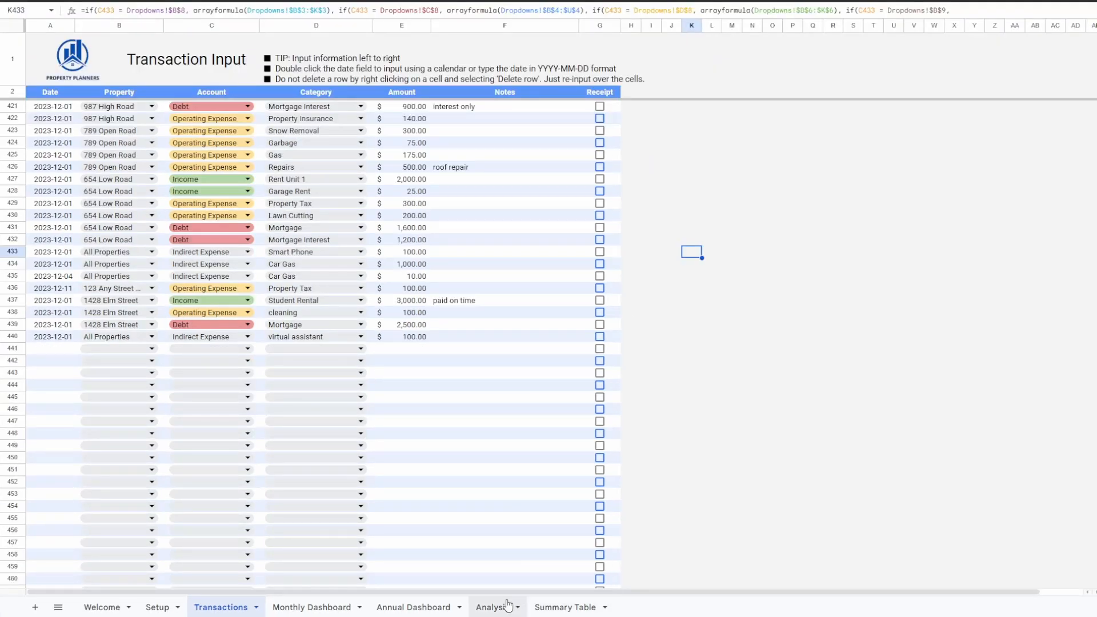
Rename the eighth operating expense category on the Setup sheet as Lawn Mowing.
left_click(157, 608)
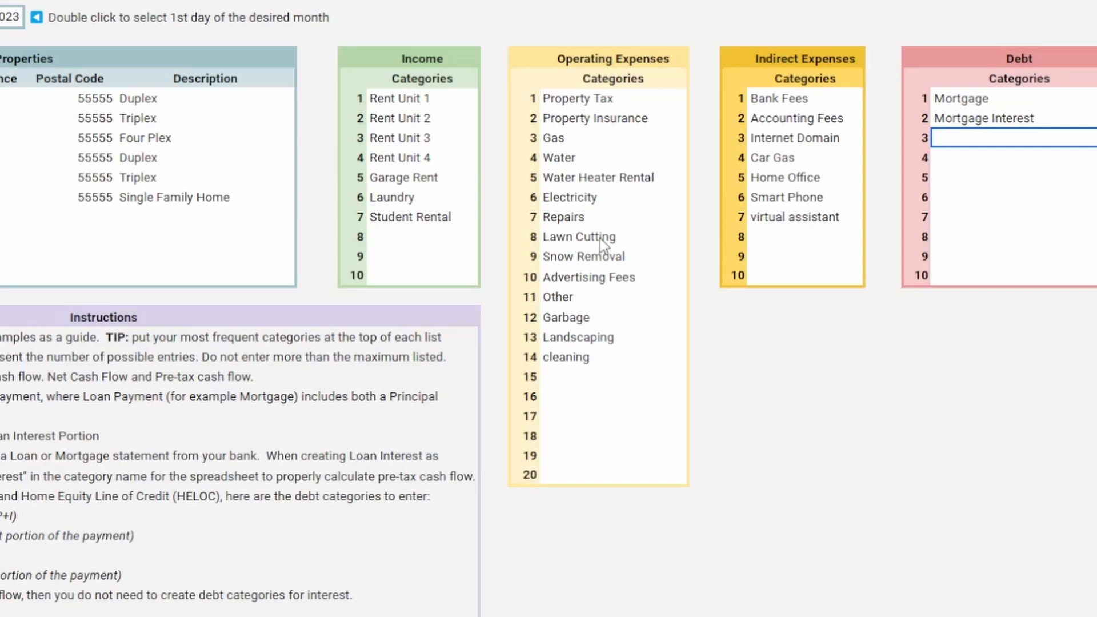
double_click(601, 238)
key("BackSpace")
key("BackSpace")
key("BackSpace")
key("BackSpace")
key("BackSpace")
key("BackSpace")
key("BackSpace")
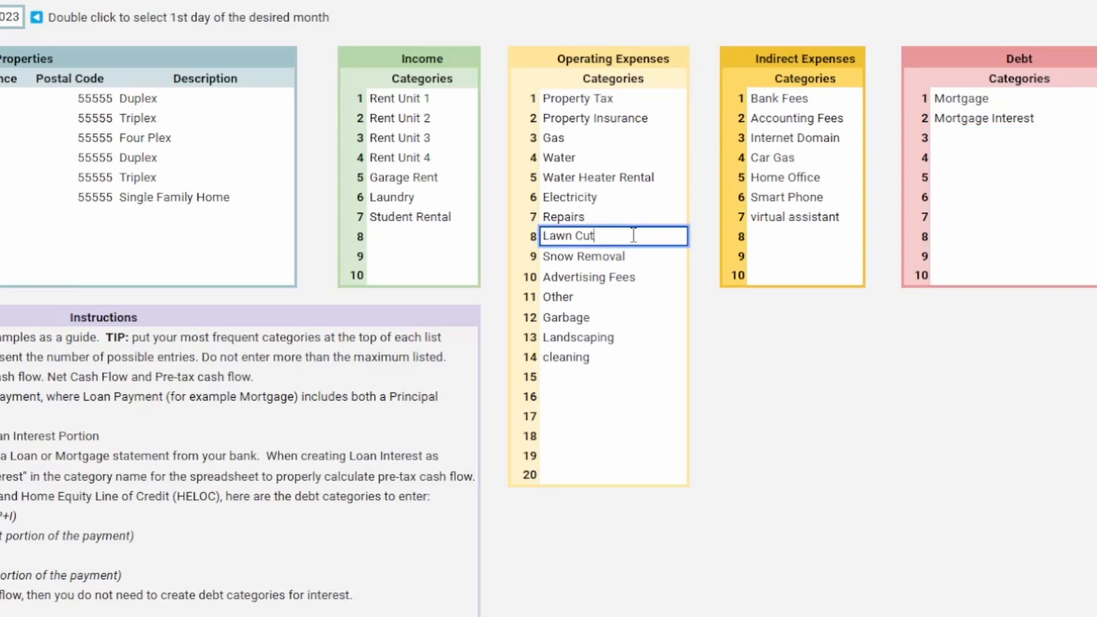
type("Mowing")
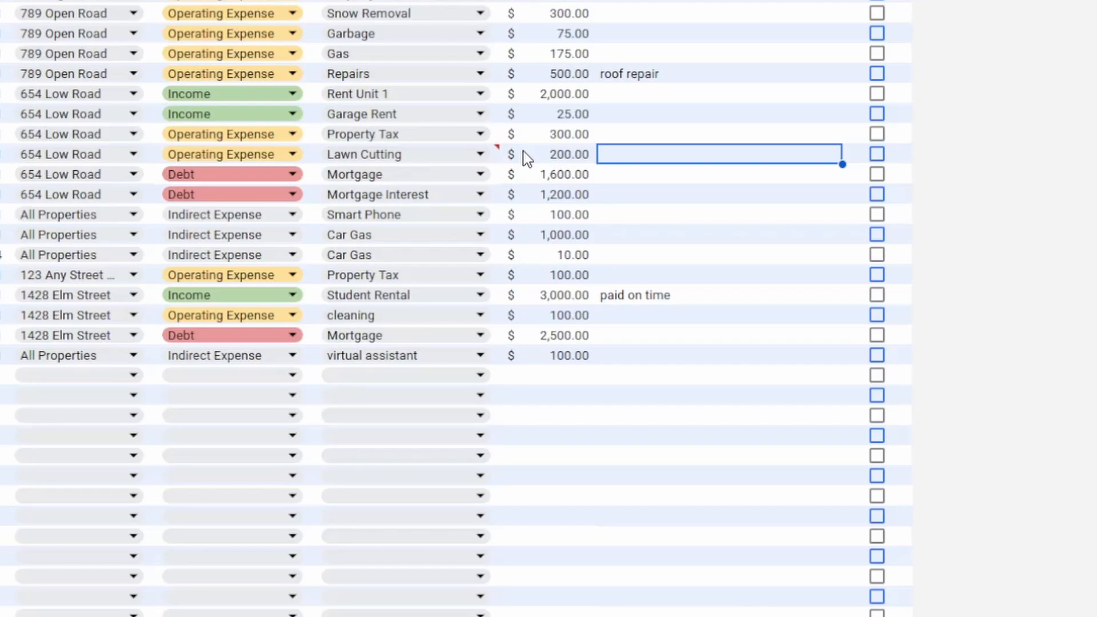
Change the category of the flagged operating expense in row 430 of the transactions to Lawn Mowing.
mouse_move(500, 152)
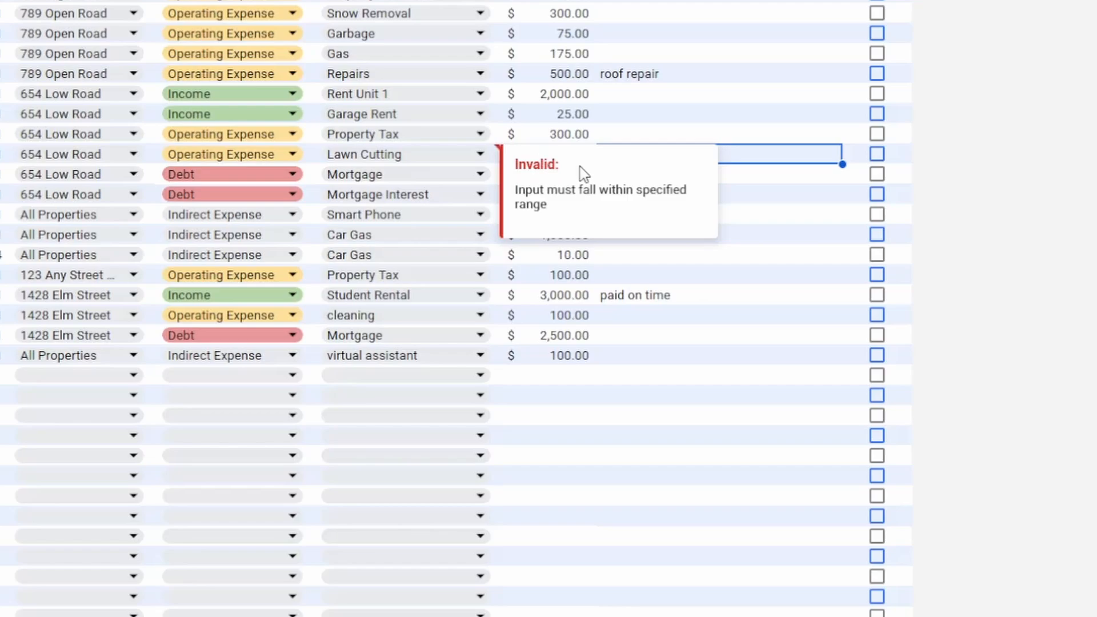
left_click(481, 157)
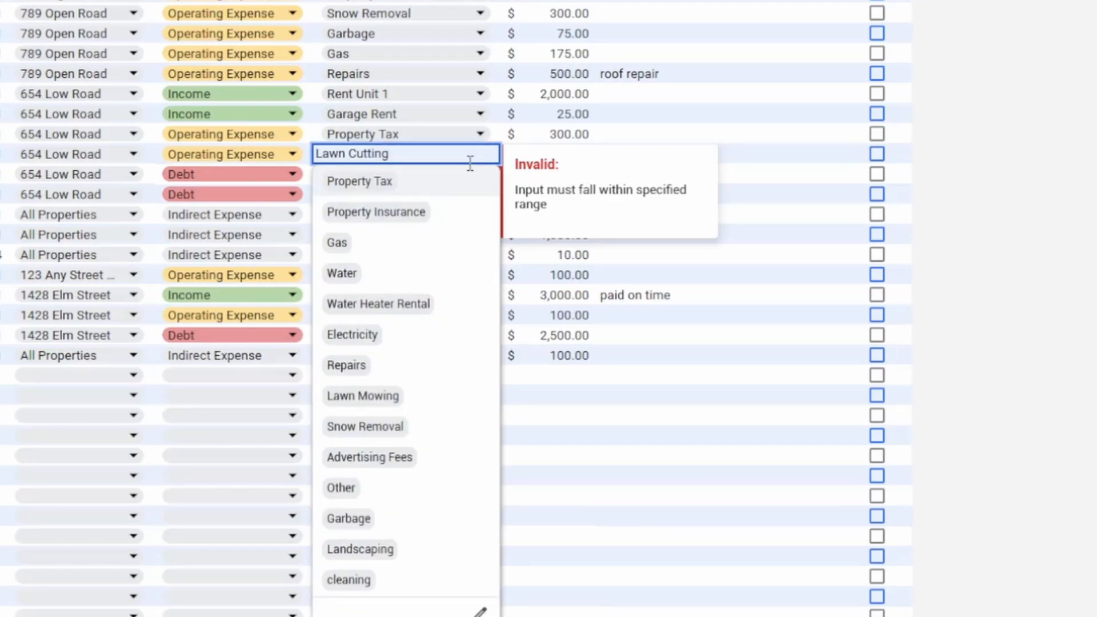
left_click(395, 410)
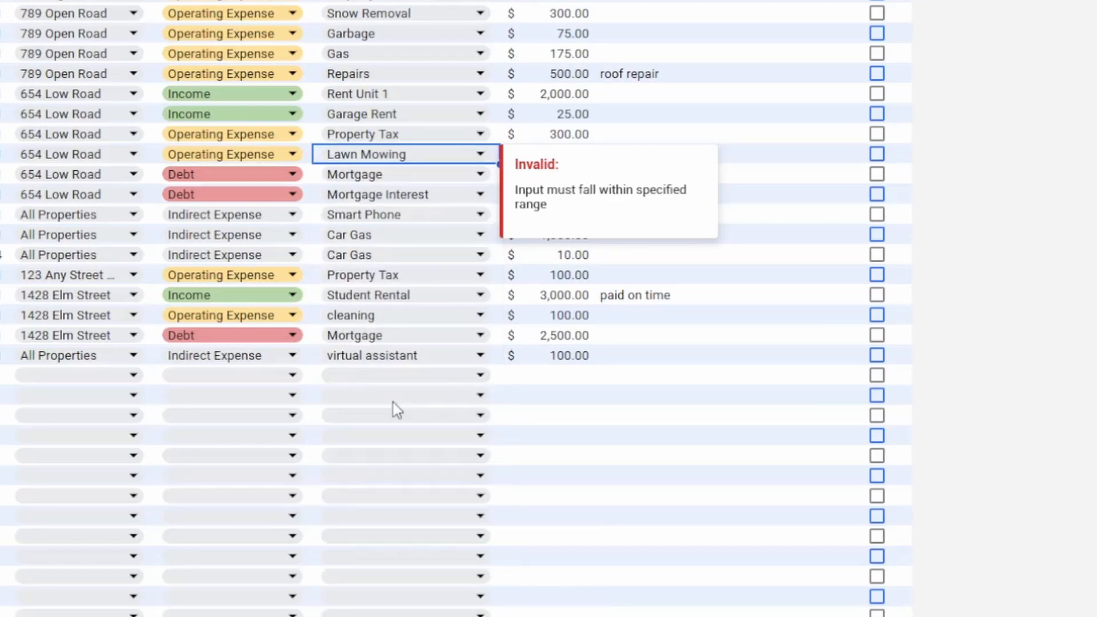
left_click(761, 162)
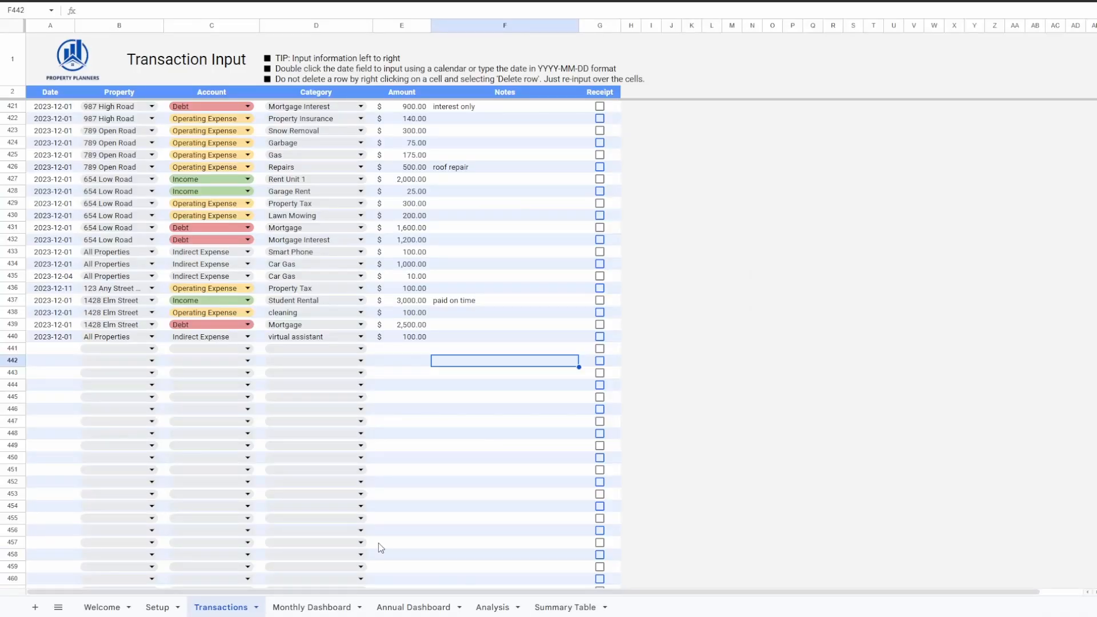
Clear the virtual assistant transaction's cells from Date to Notes in row 440, and undo the deletion.
left_click(51, 338)
right_click(52, 338)
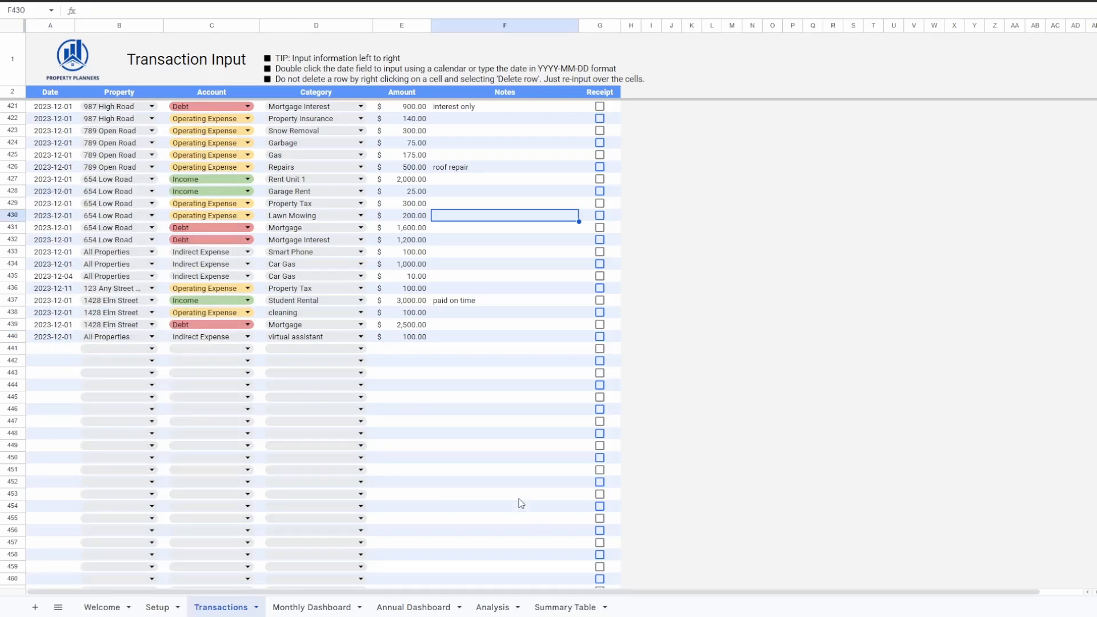
left_click_drag(38, 338, 495, 342)
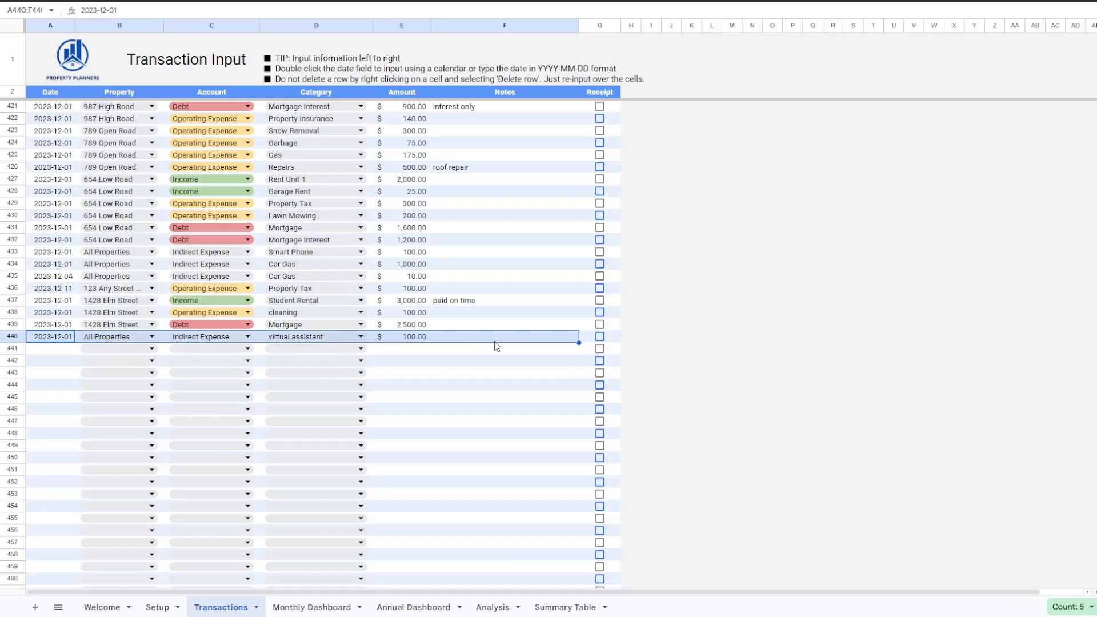
key("Delete")
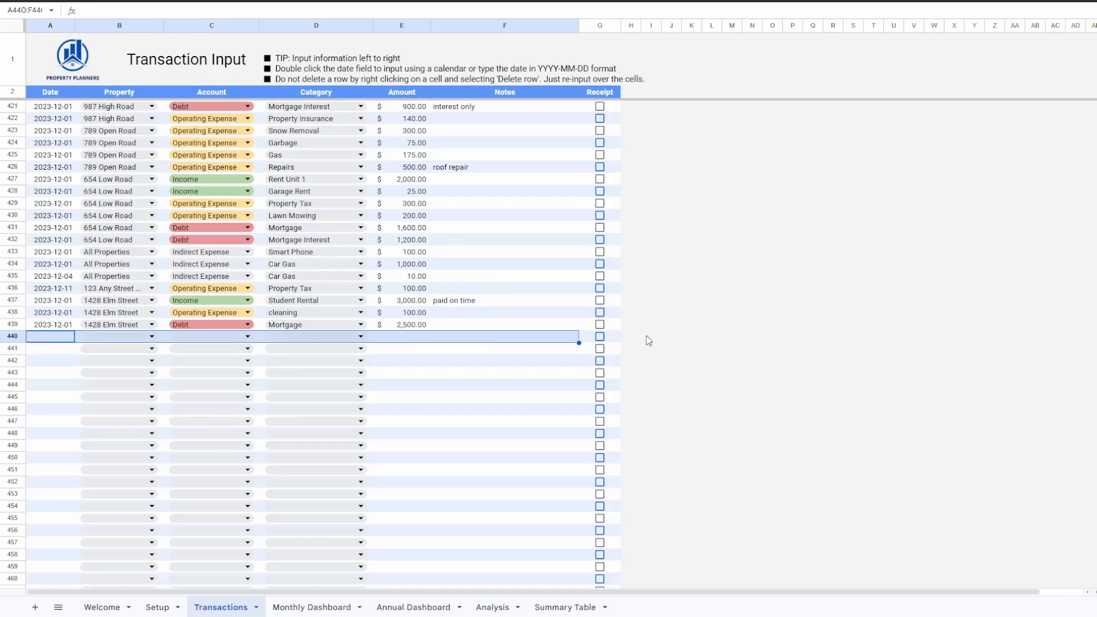
key("ctrl+z")
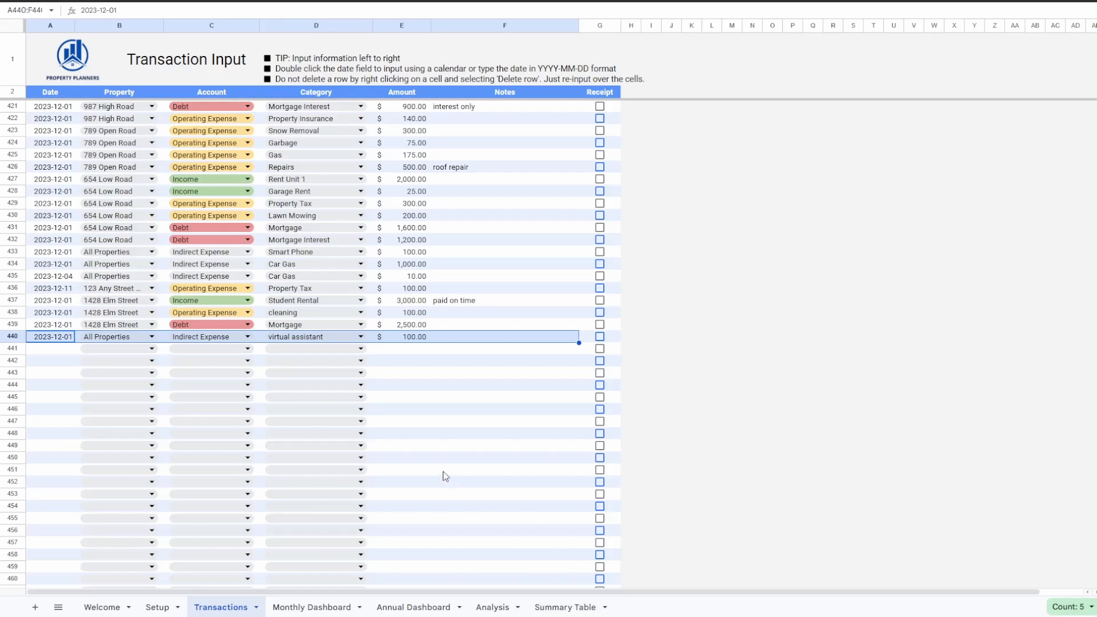
Try to duplicate the virtual assistant transaction from row 440 into row 441.
key("ctrl+c")
key("Down")
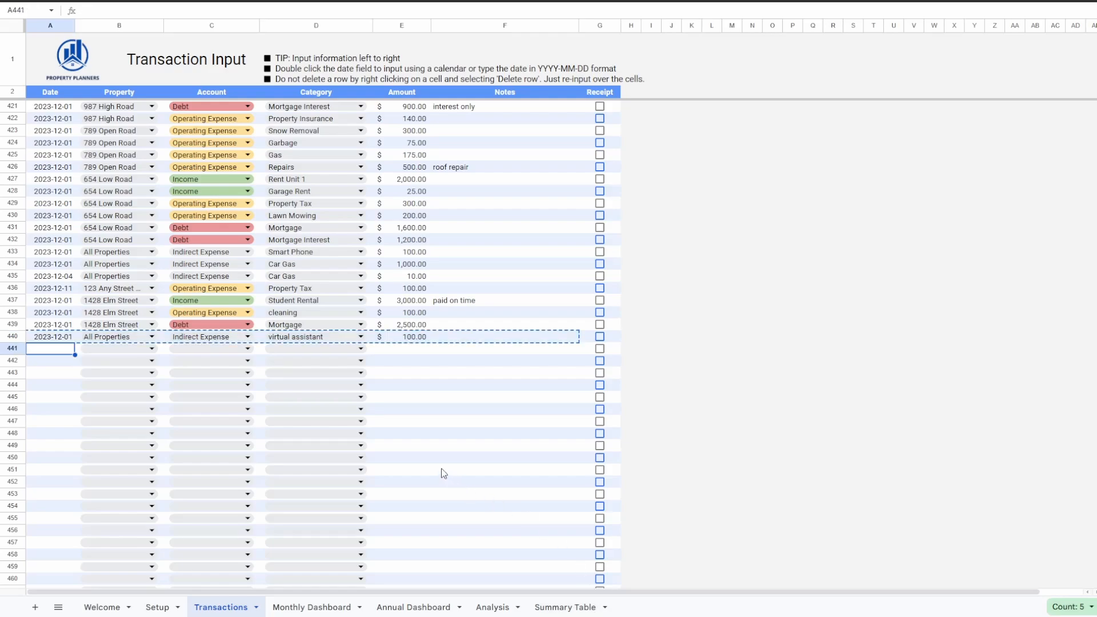
key("ctrl+v")
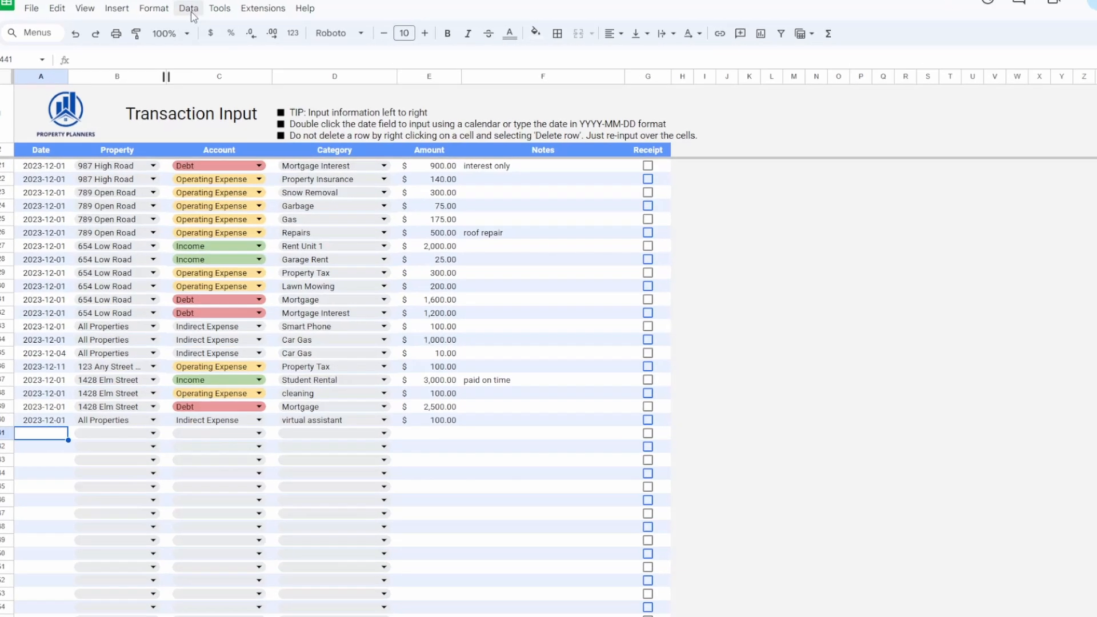
Apply the saved Sorted by Account view to the transactions and look through them from the last entries back to the first.
left_click(191, 8)
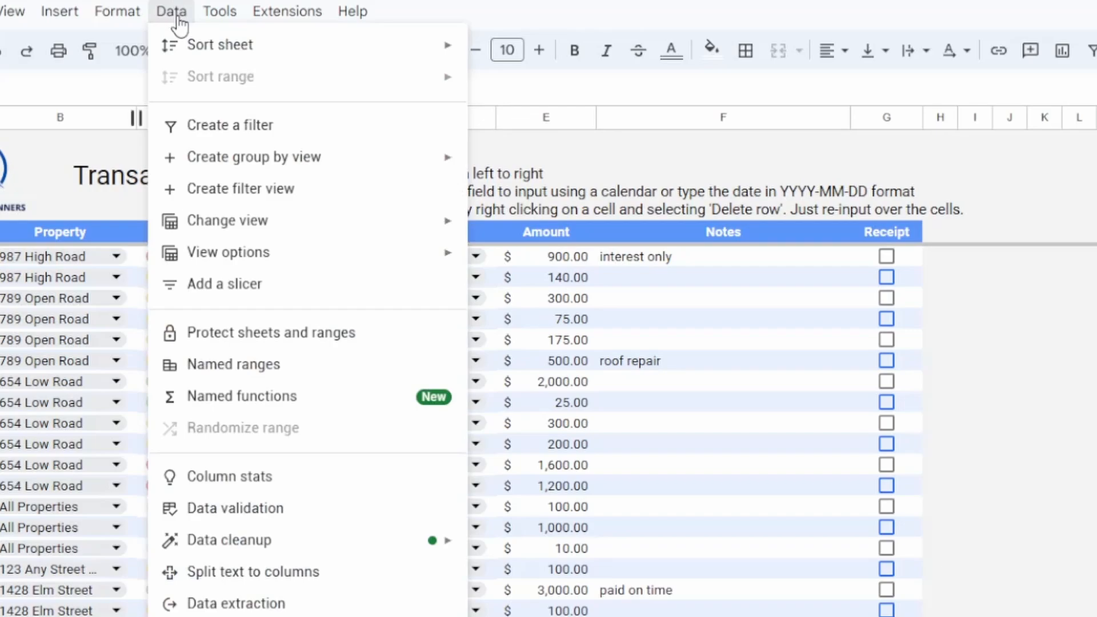
mouse_move(312, 234)
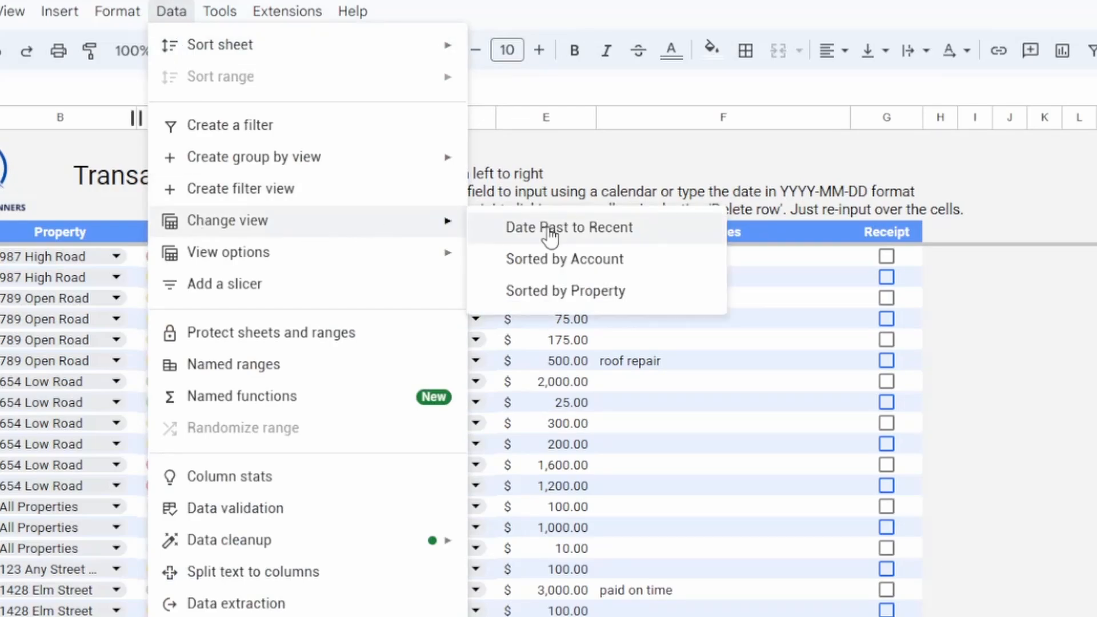
left_click(555, 262)
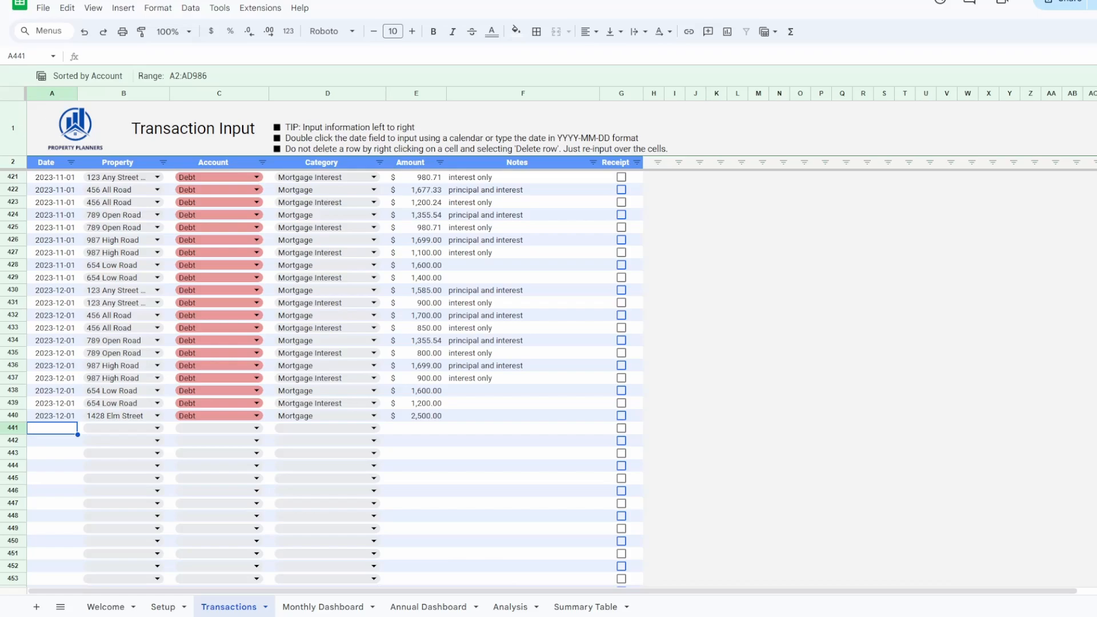
scroll(328, 377, "up", 6)
scroll(329, 377, "up", 20)
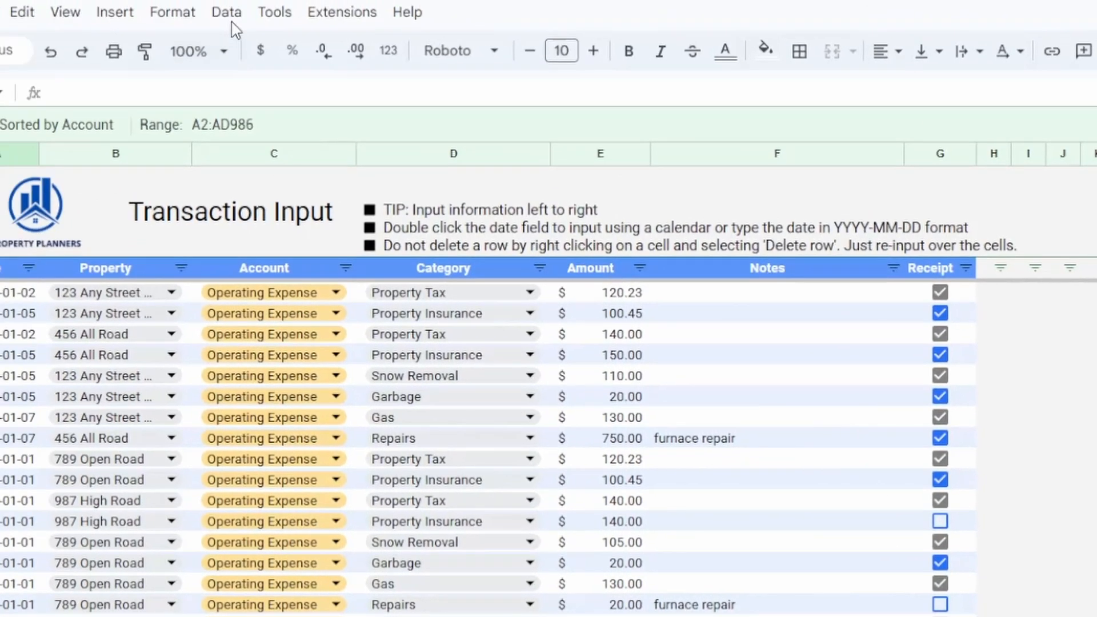
Exit the Sorted by Account view on the Transactions sheet.
left_click(228, 14)
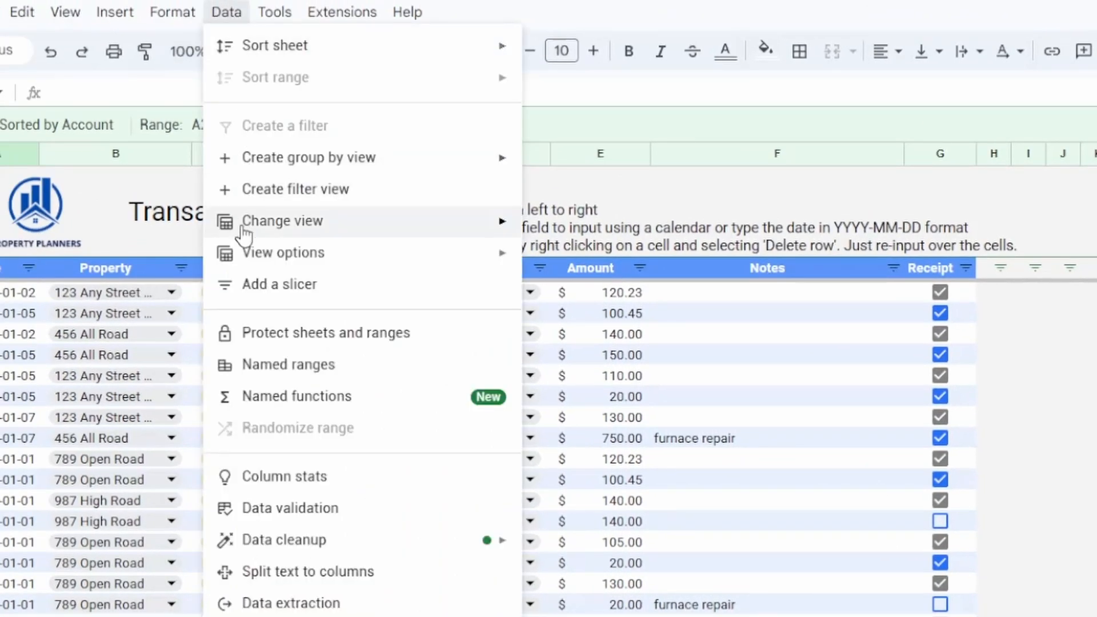
mouse_move(492, 221)
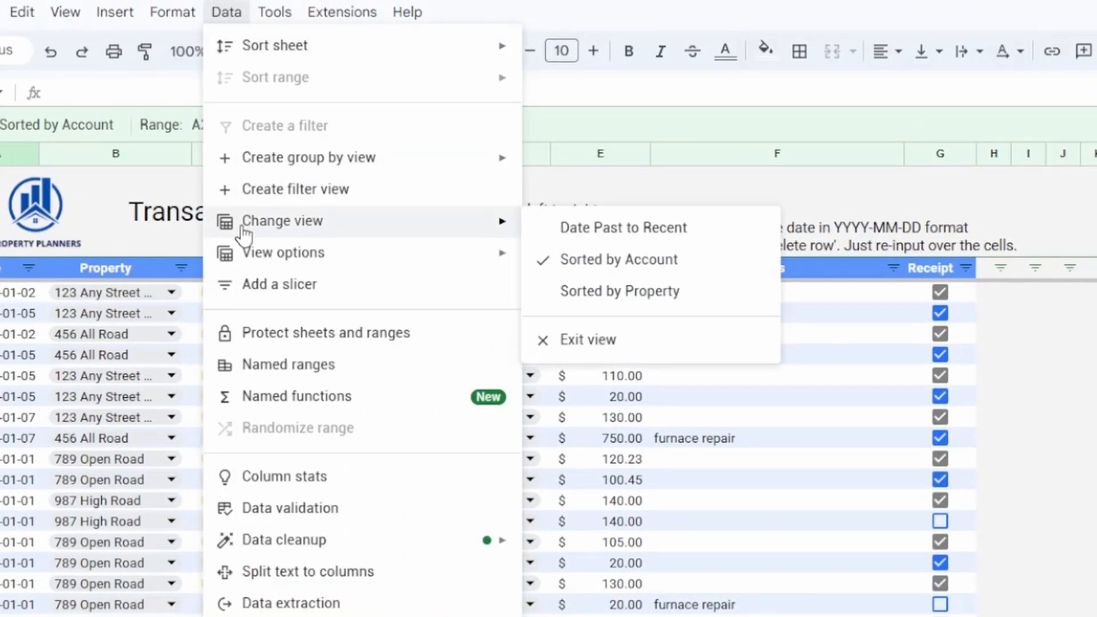
left_click(608, 341)
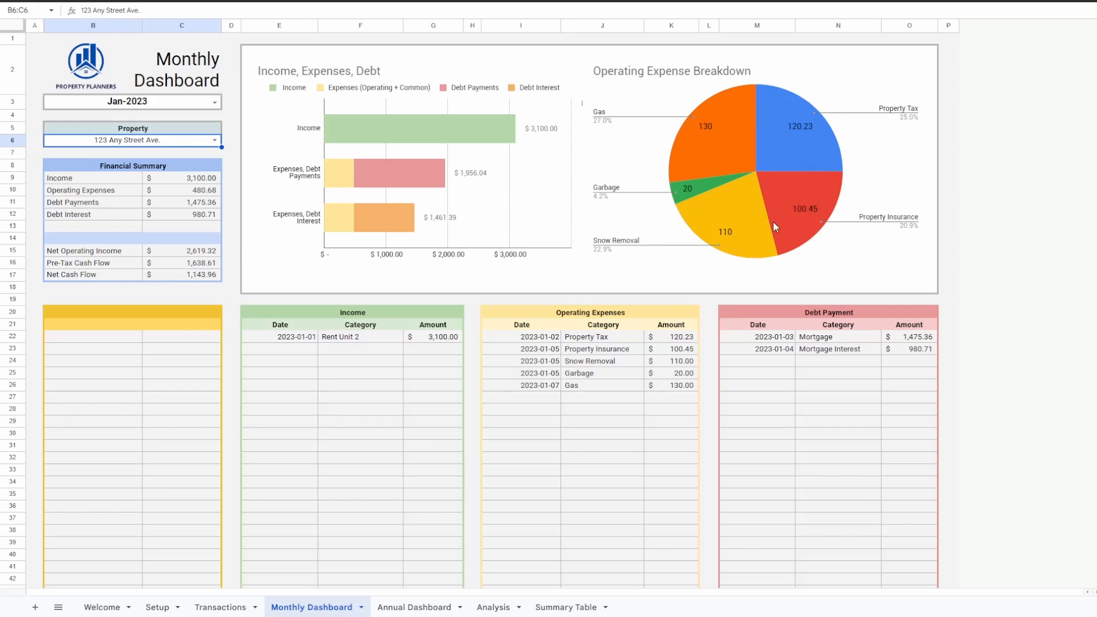
Set the Monthly Dashboard's month to Dec-2023.
left_click(215, 102)
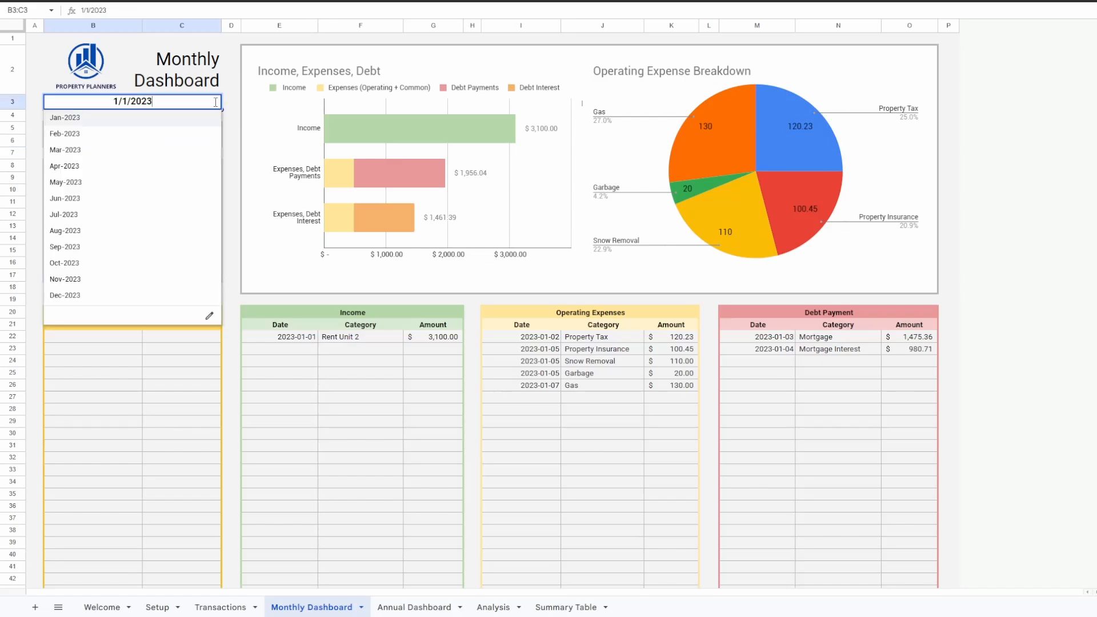
left_click(234, 104)
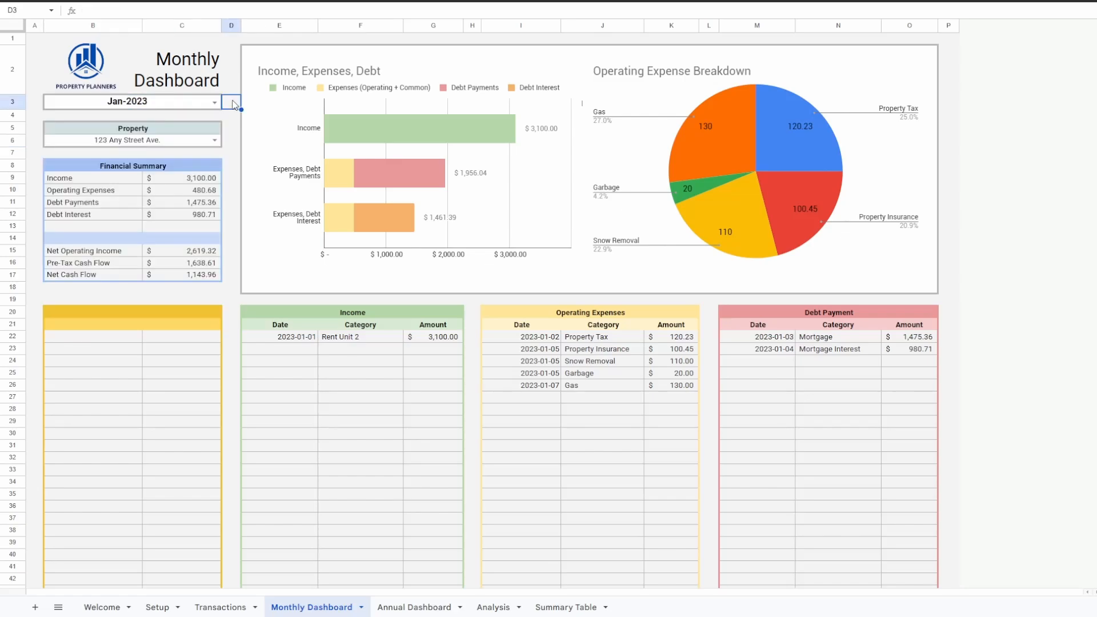
left_click(215, 103)
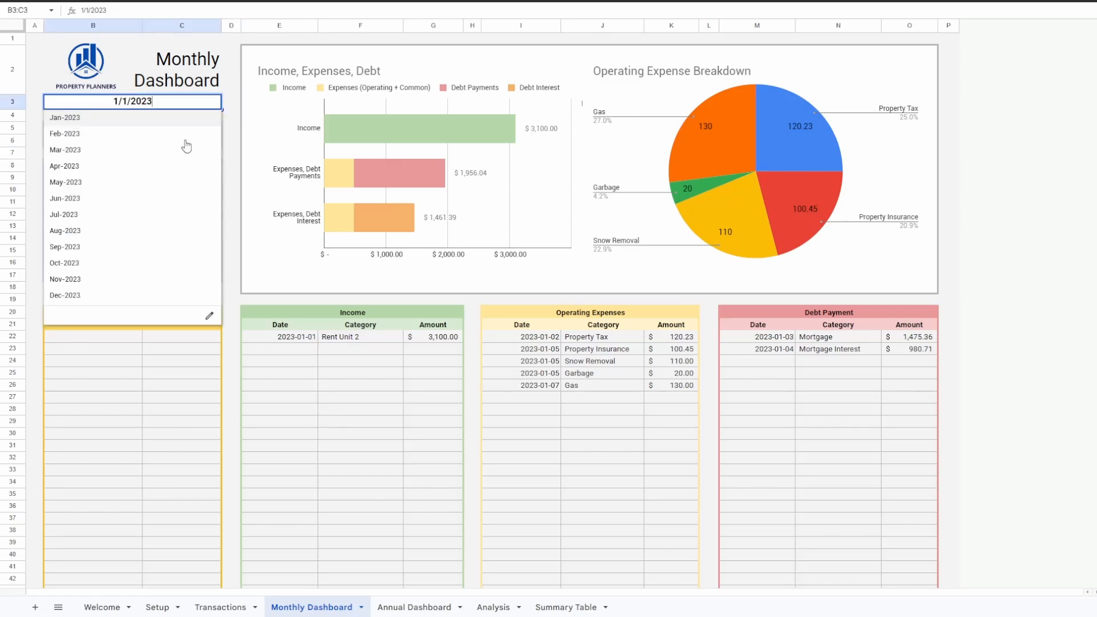
left_click(109, 297)
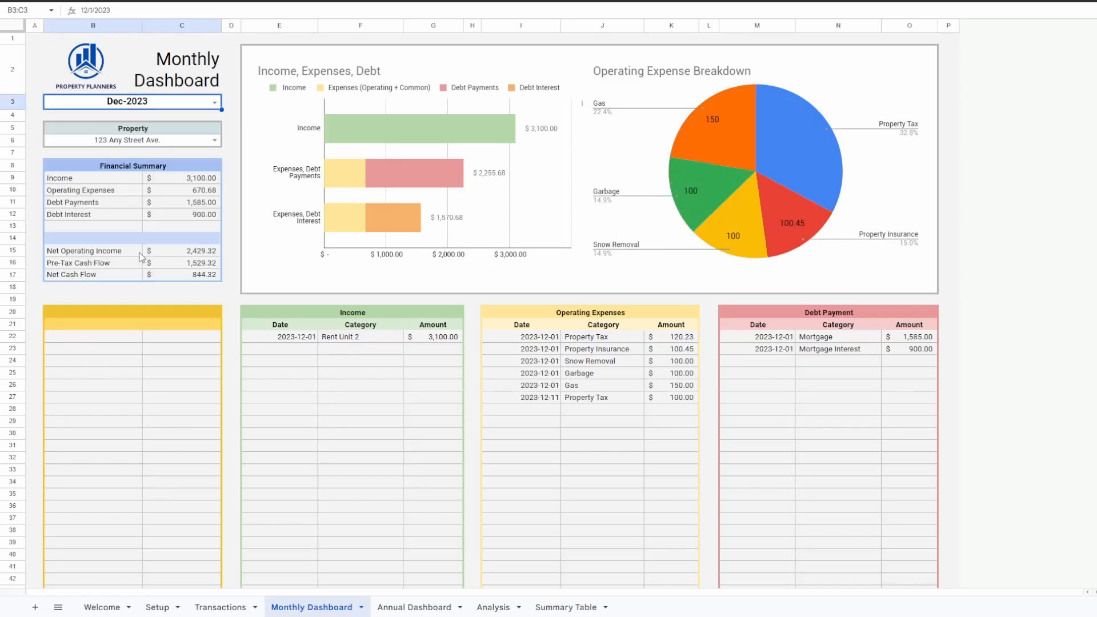
Show the December figures for the property 1428 Elm Street on the Monthly Dashboard, and switch the property to All Properties.
left_click(215, 140)
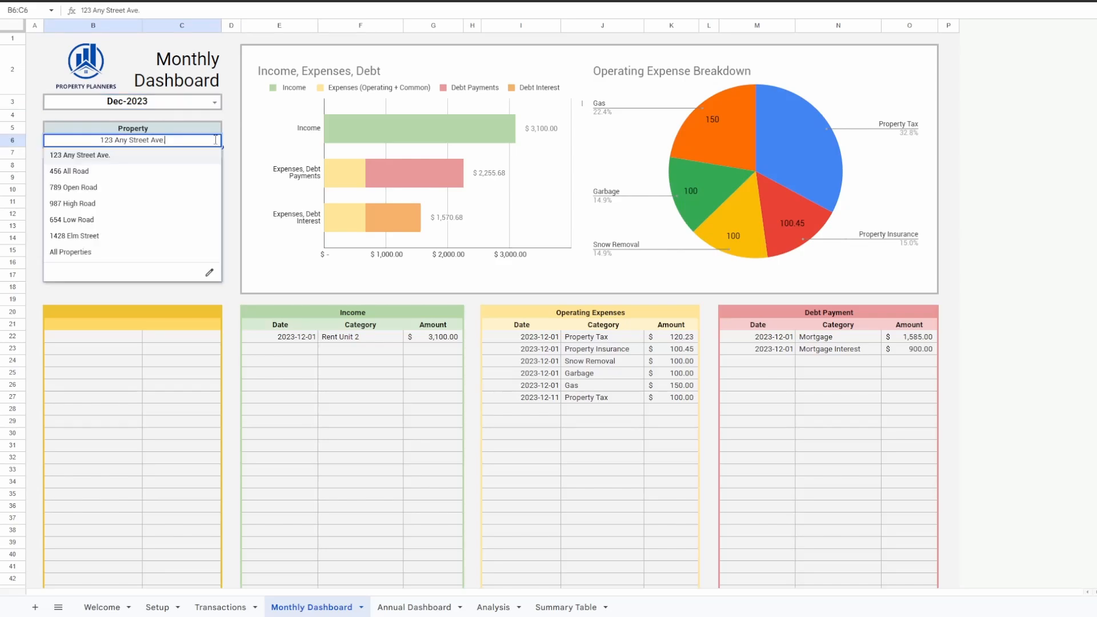
left_click(118, 239)
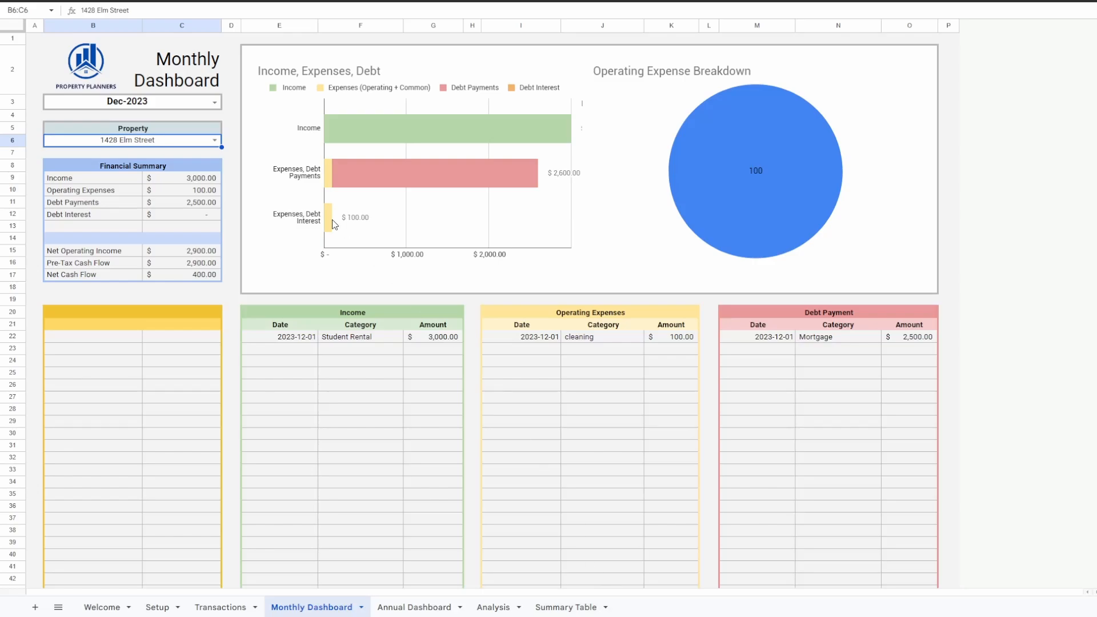
left_click(214, 140)
left_click(87, 255)
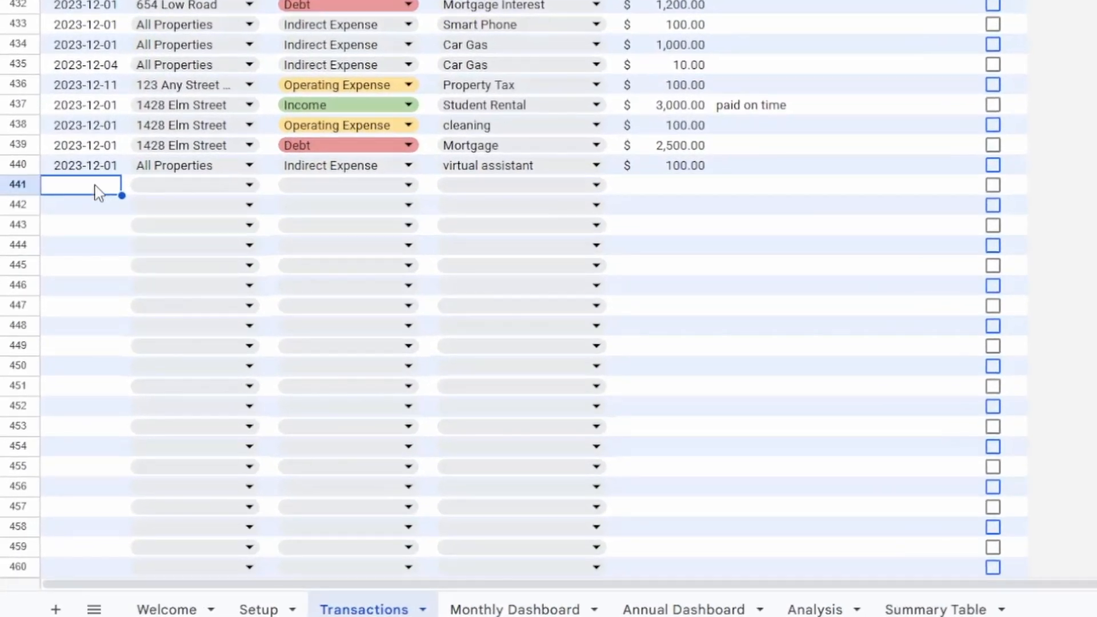
Record a transaction in row 441 of the Transactions sheet: 2023-12-05, 1428 Elm Street, Debt, Mortgage Interest, amount 1200.
double_click(61, 355)
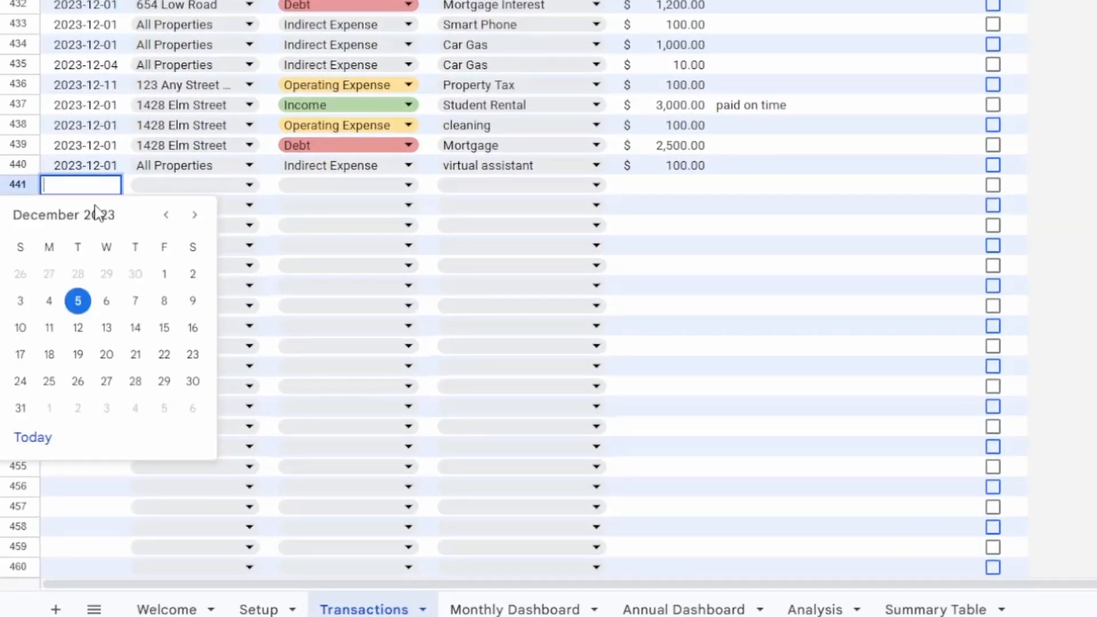
left_click(77, 301)
left_click(262, 193)
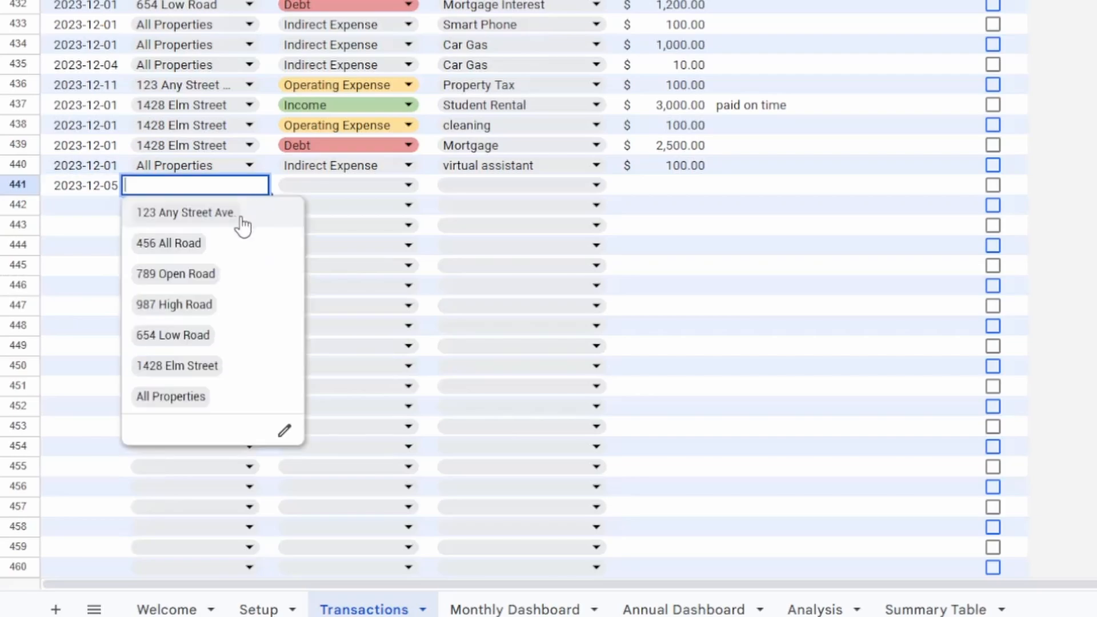
left_click(212, 366)
left_click(415, 187)
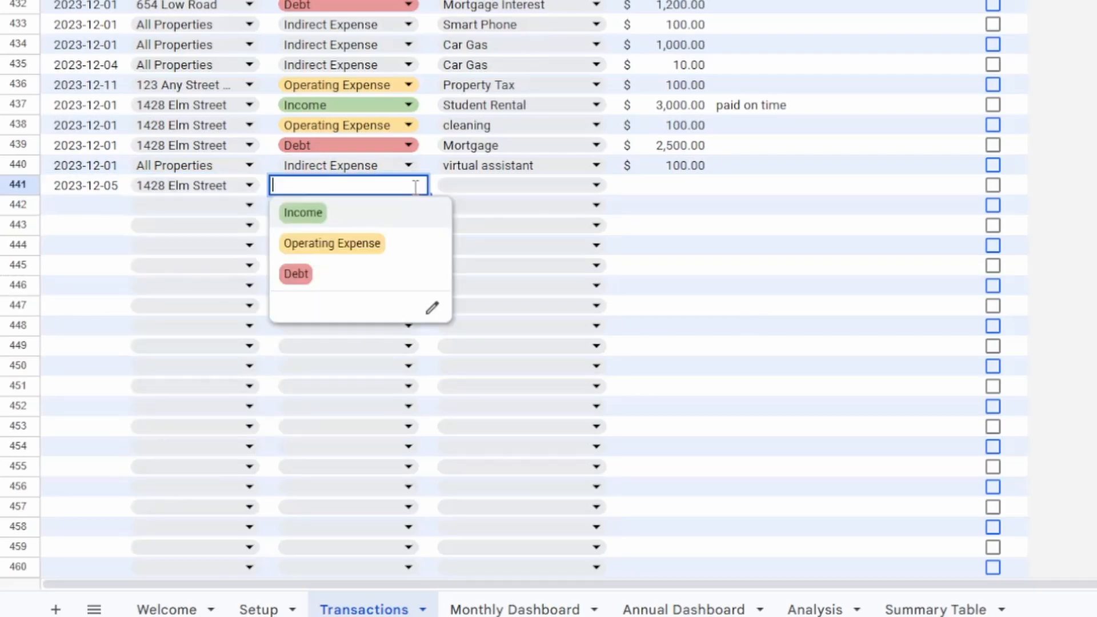
left_click(331, 273)
left_click(596, 185)
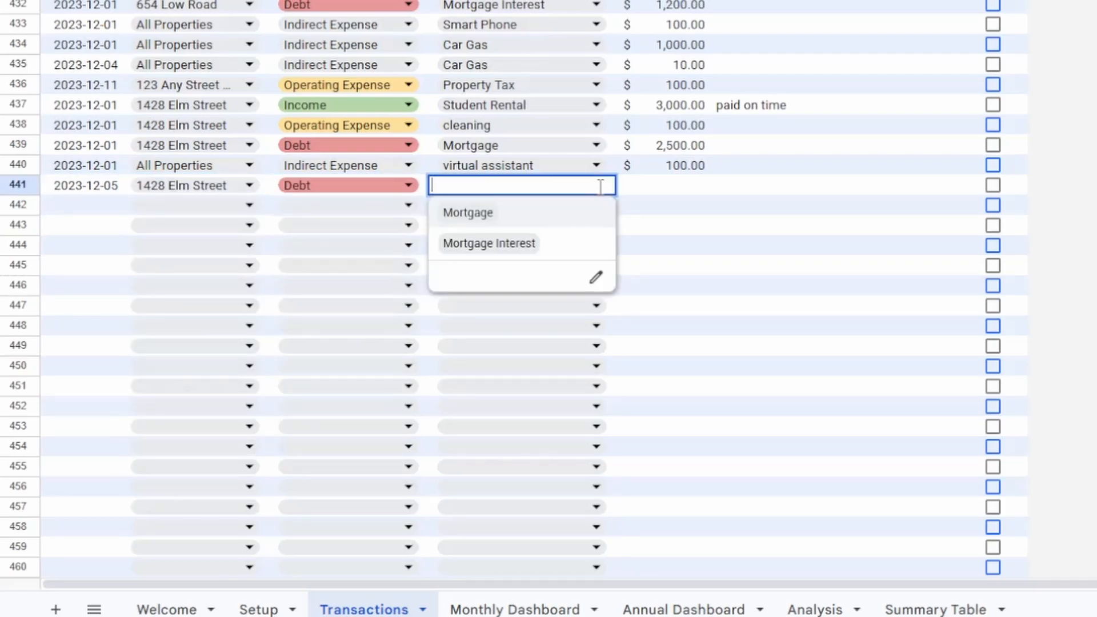
left_click(531, 245)
left_click(662, 192)
type("1200")
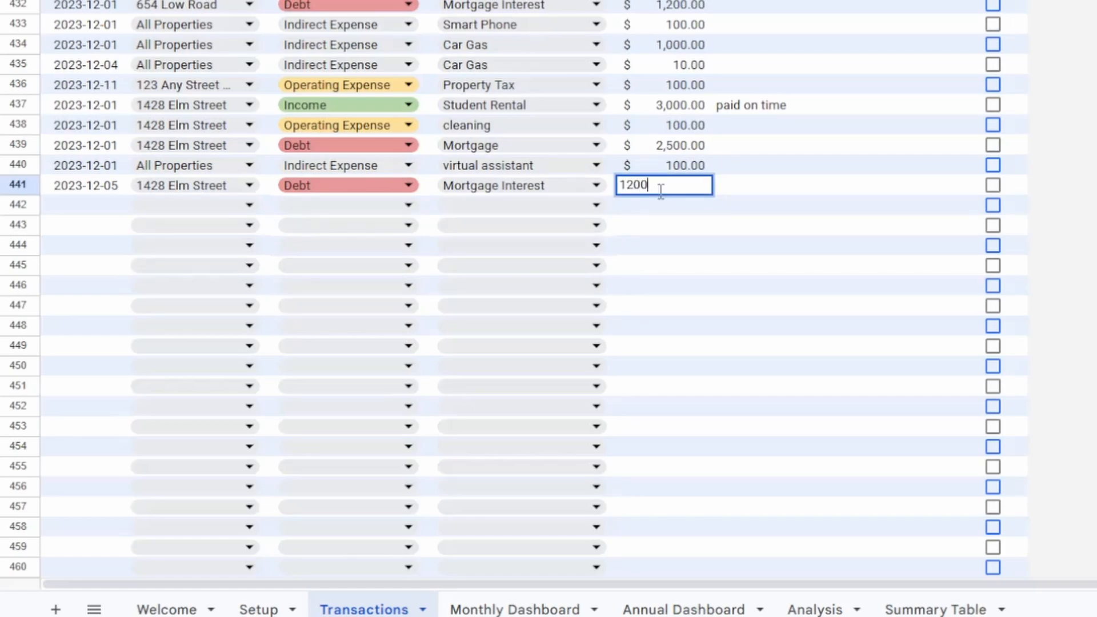
key("Return")
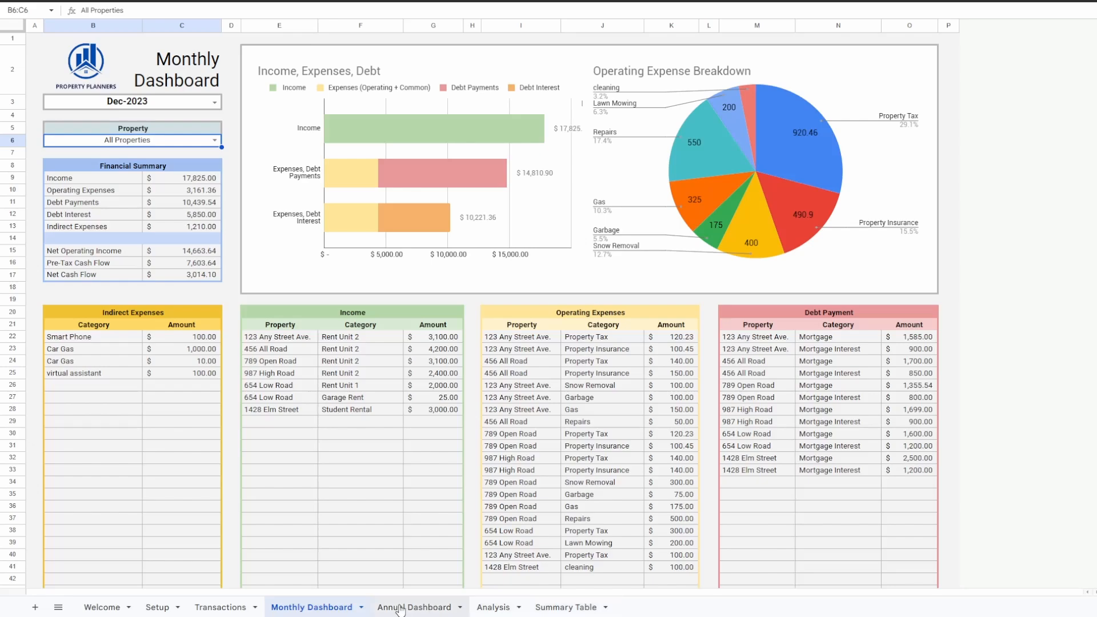
Set the Monthly Dashboard's property to 1428 Elm Street.
left_click(214, 141)
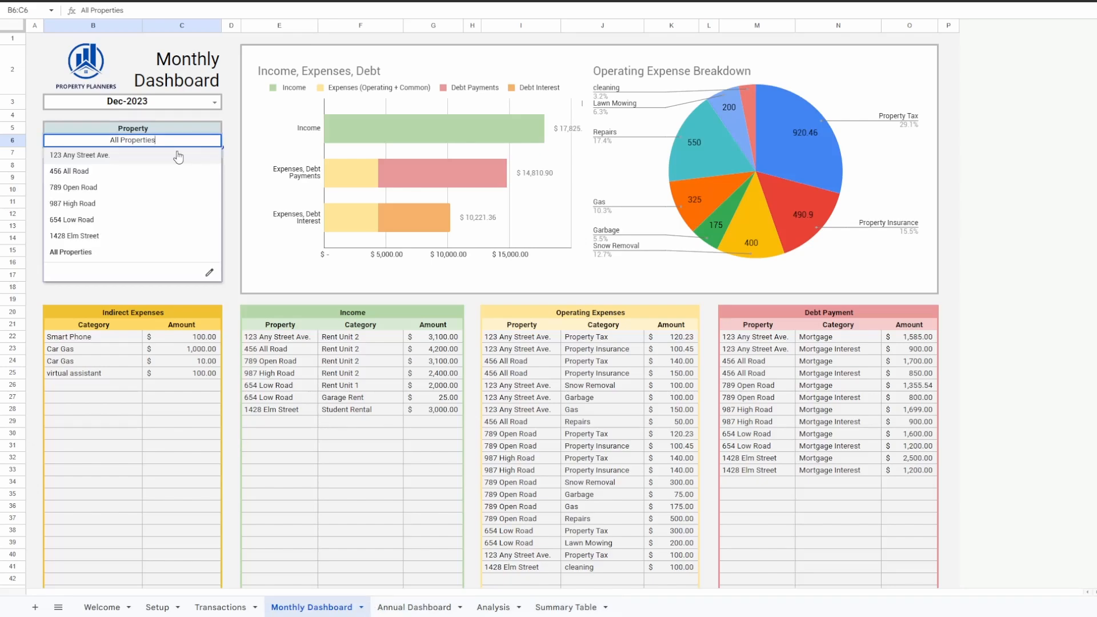
left_click(107, 237)
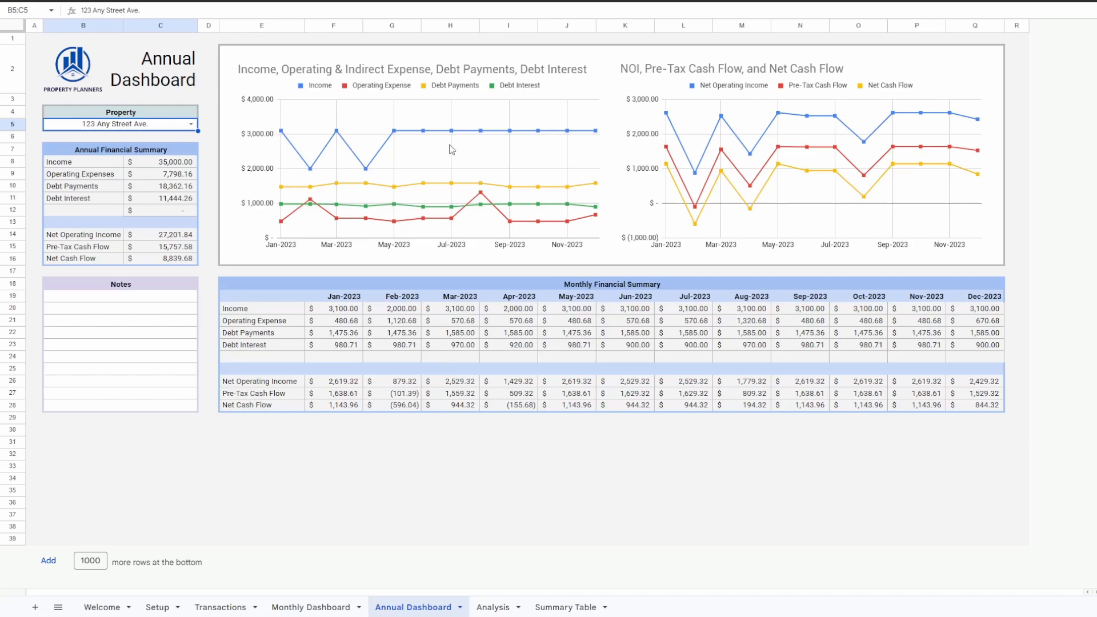
Compare annual figures on the Annual Dashboard by switching its property between All Properties and 456 All Road, ending on All Properties.
left_click(191, 125)
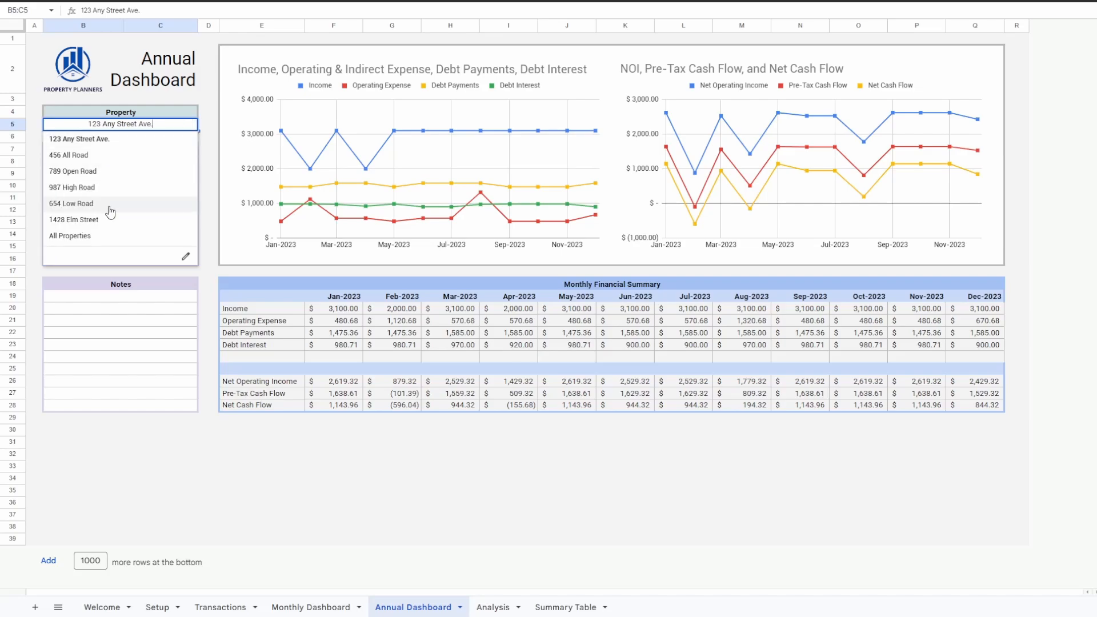
left_click(107, 236)
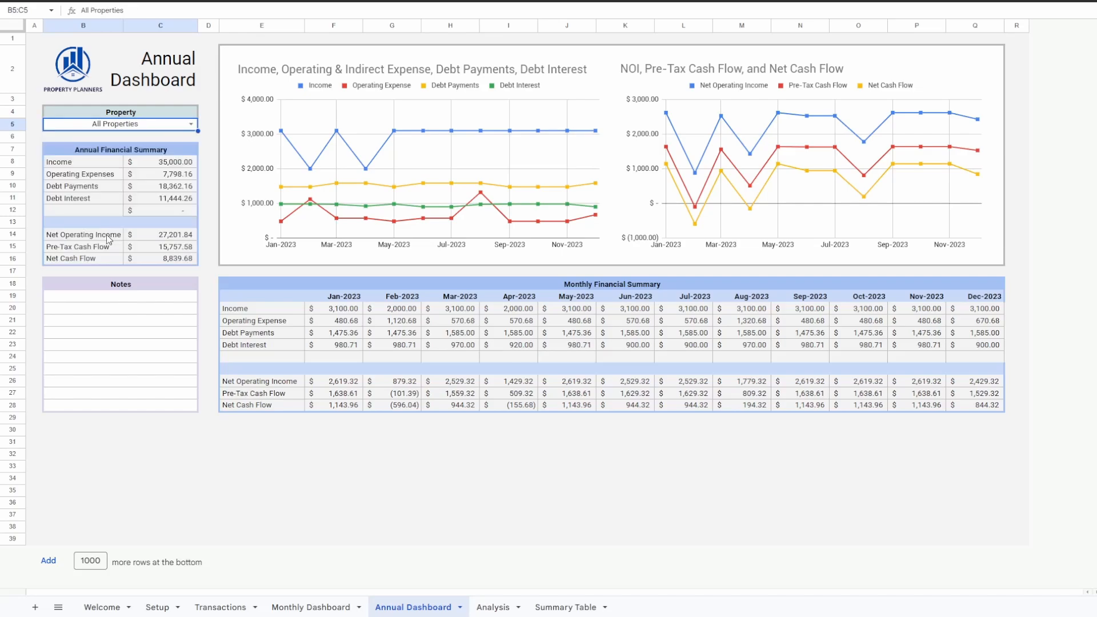
left_click(191, 125)
left_click(151, 156)
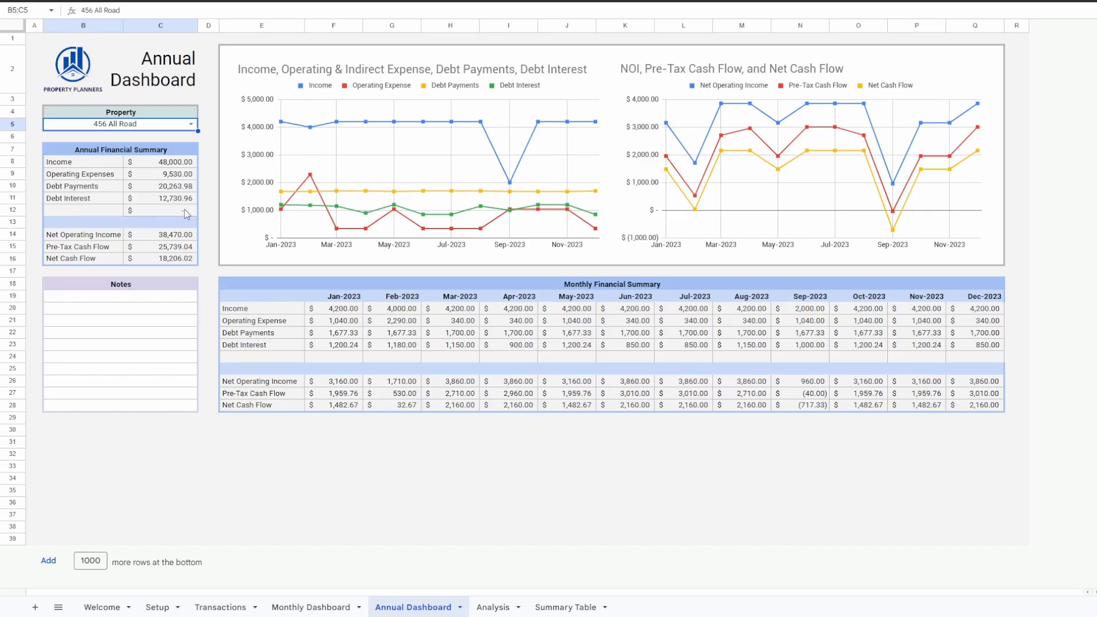
left_click(191, 124)
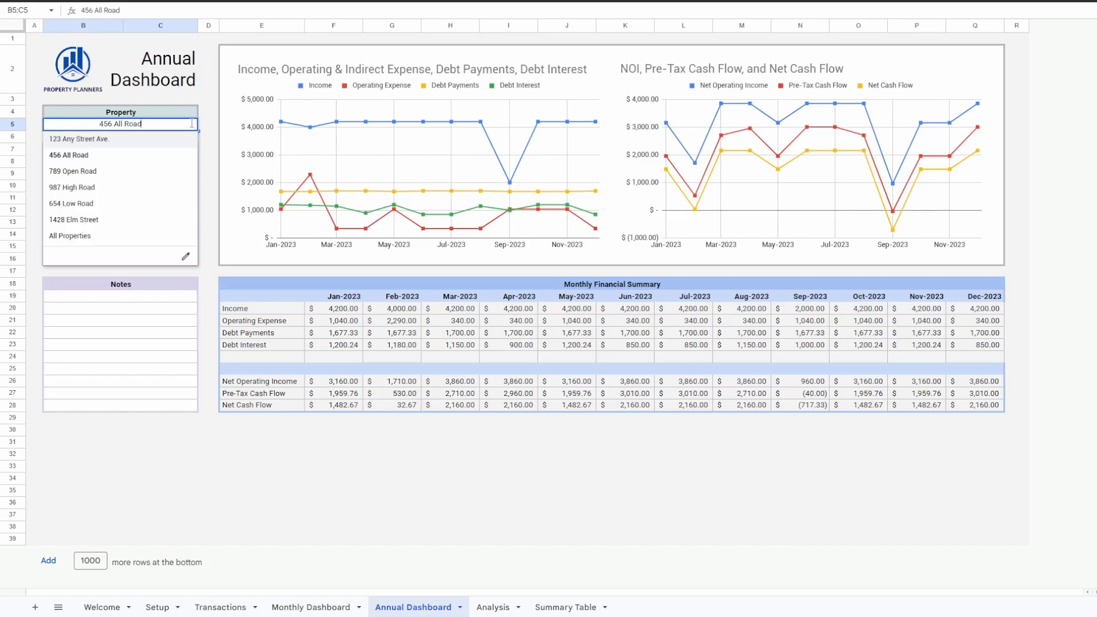
left_click(106, 238)
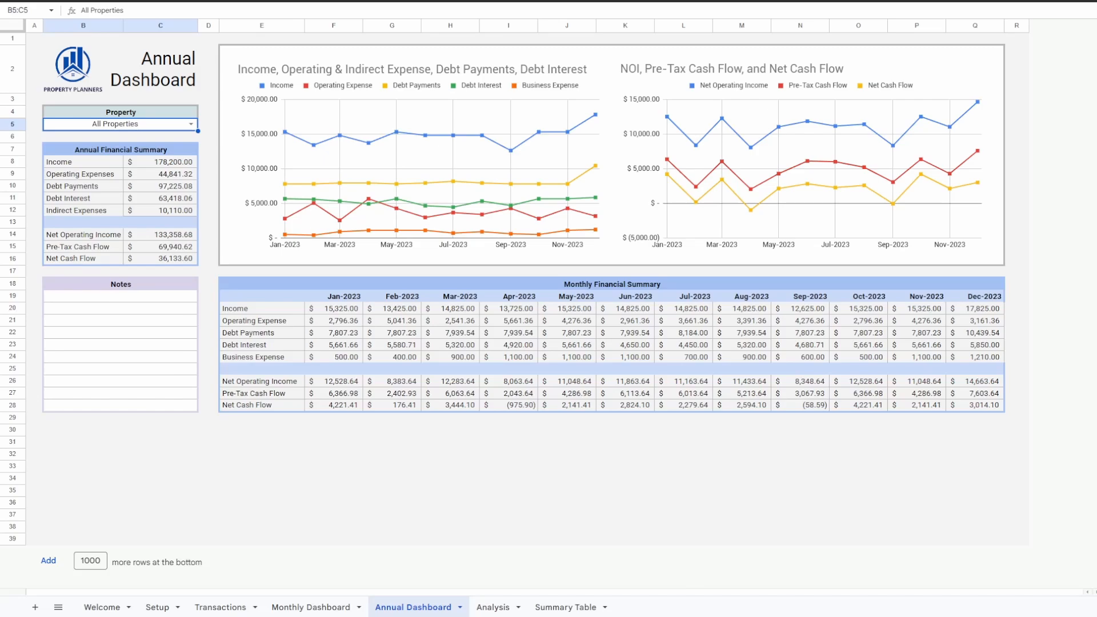
Review the property income and expense charts on the Analysis sheet, and move on to the Summary Table sheet.
left_click(494, 607)
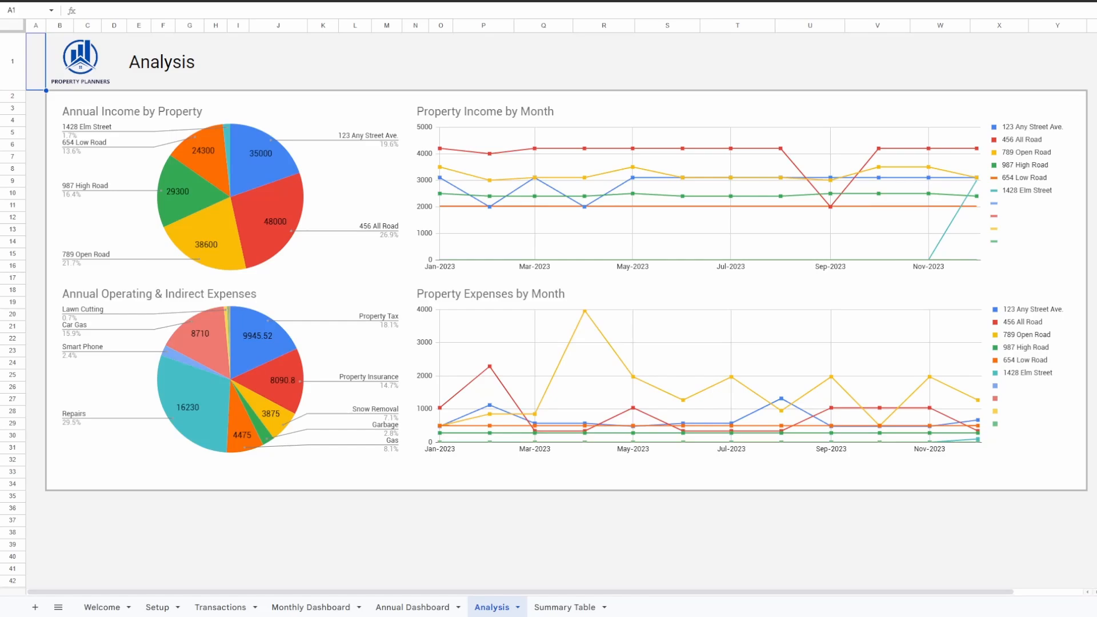
key("ctrl+shift+Page_Down")
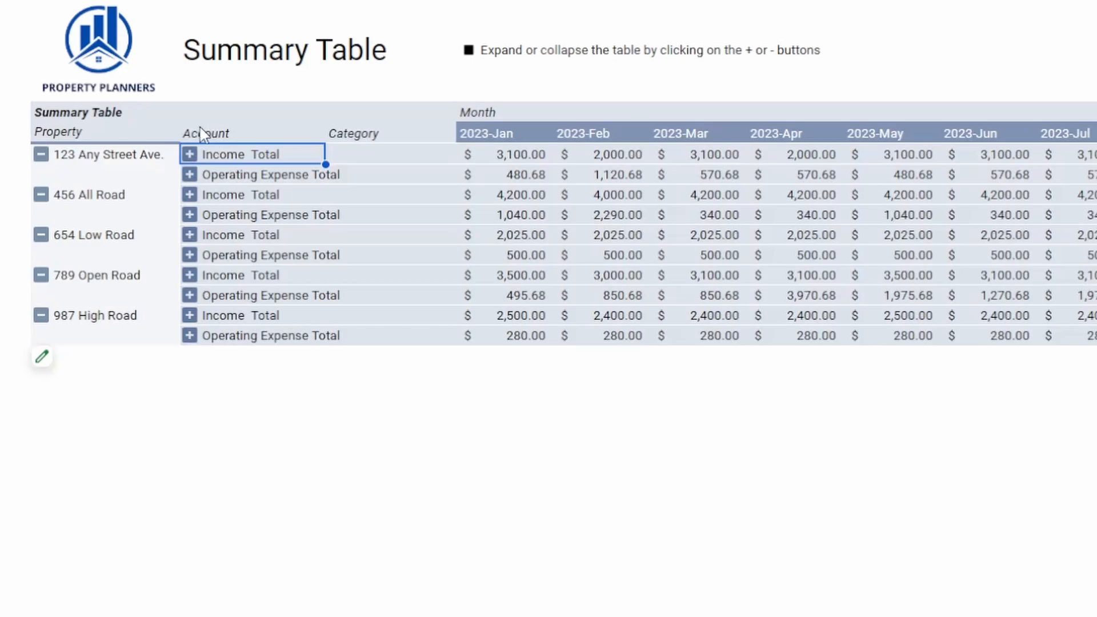
Collapse and re-expand the 123 Any Street Ave. group in the summary table to compare its January total with income and operating expenses.
left_click(41, 155)
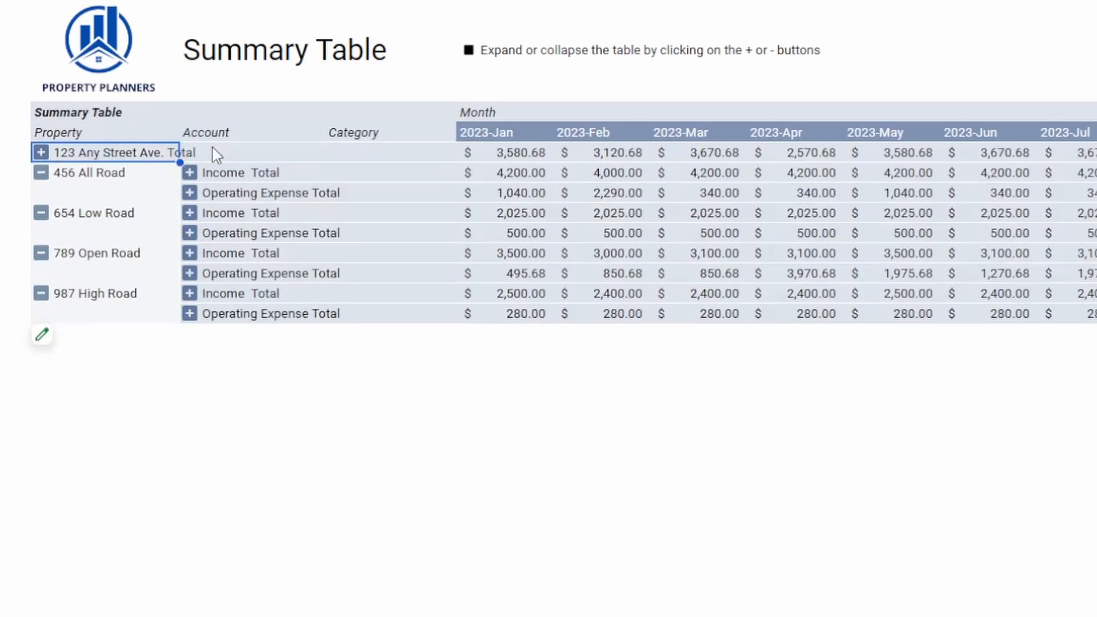
left_click(531, 156)
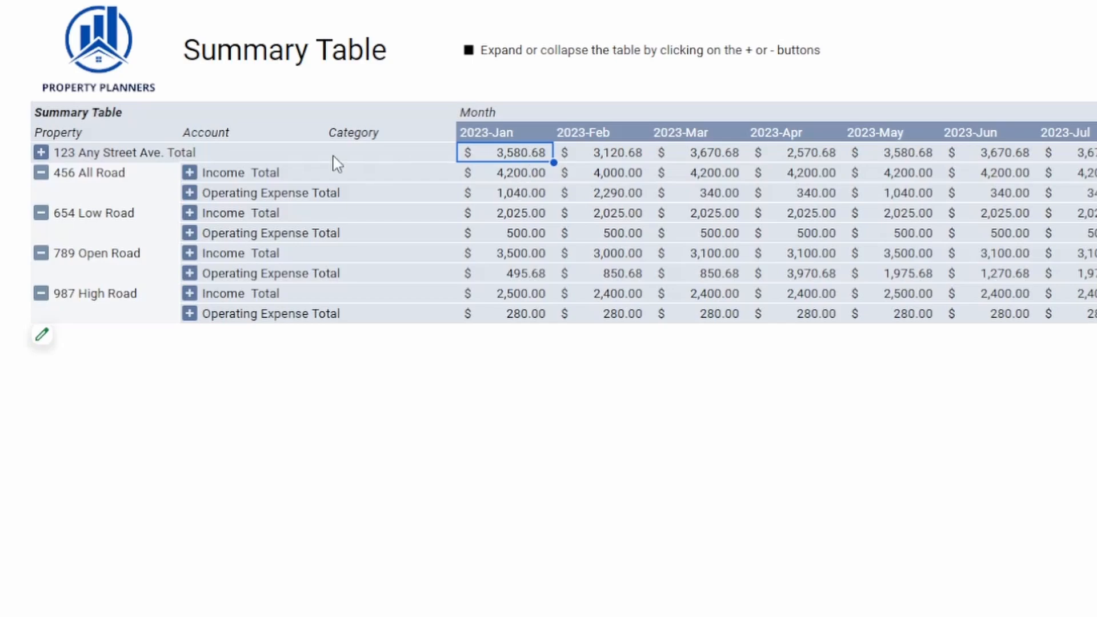
left_click(41, 152)
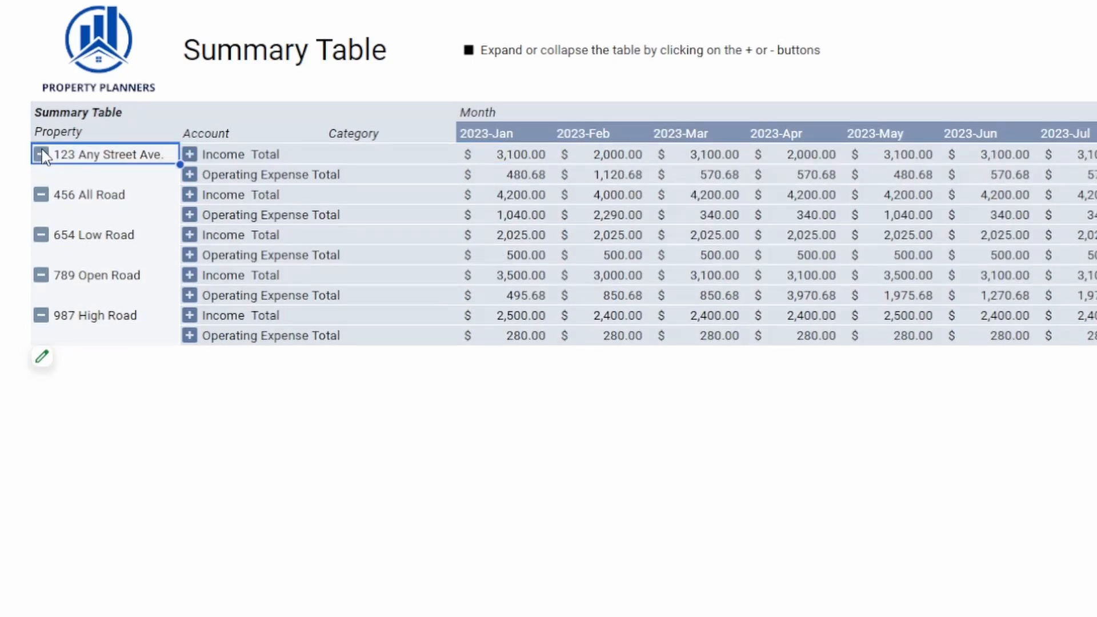
left_click(41, 154)
left_click(42, 153)
left_click(536, 177)
key("Up")
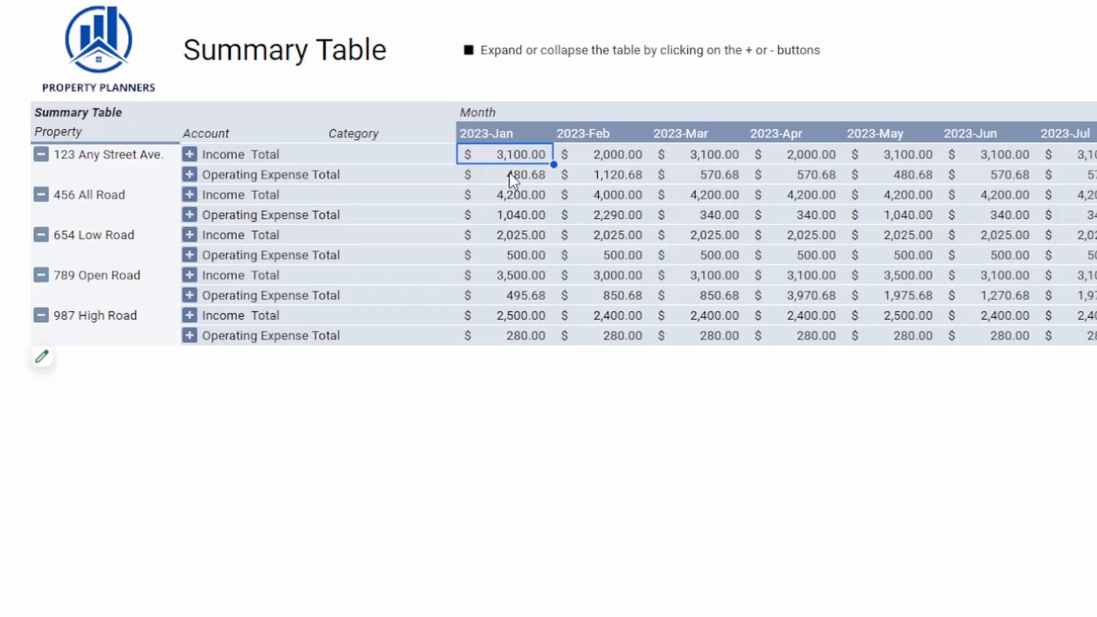
Expand the Income and Operating Expense accounts in the summary table and highlight expense details for 123 Any Street Ave. and 456 All Road.
left_click(188, 155)
left_click(191, 195)
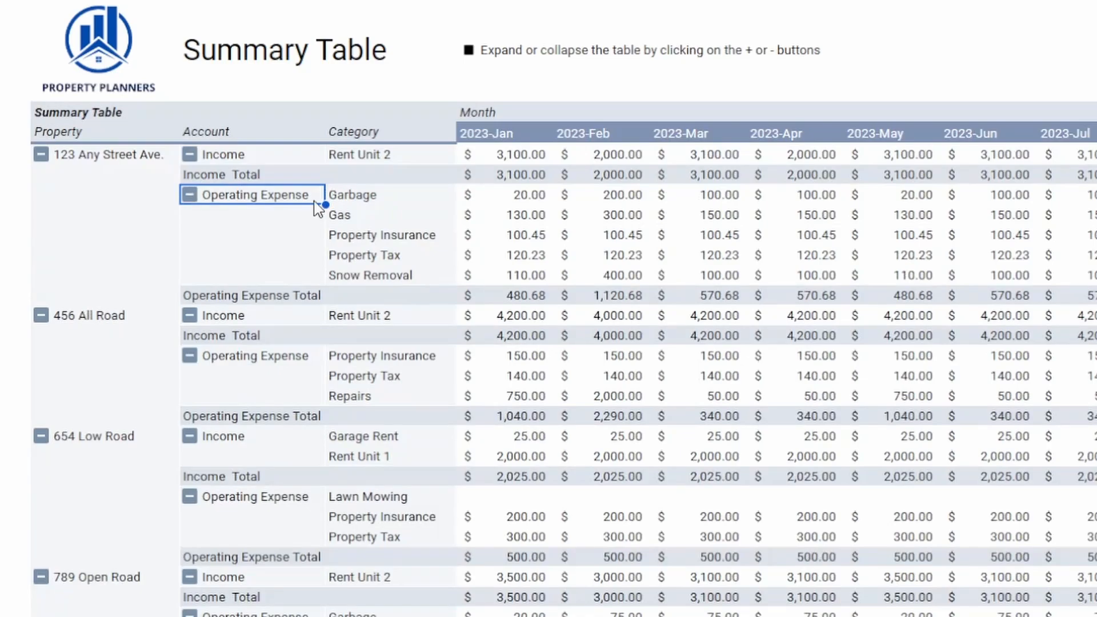
left_click_drag(332, 196, 742, 279)
left_click_drag(489, 355, 914, 400)
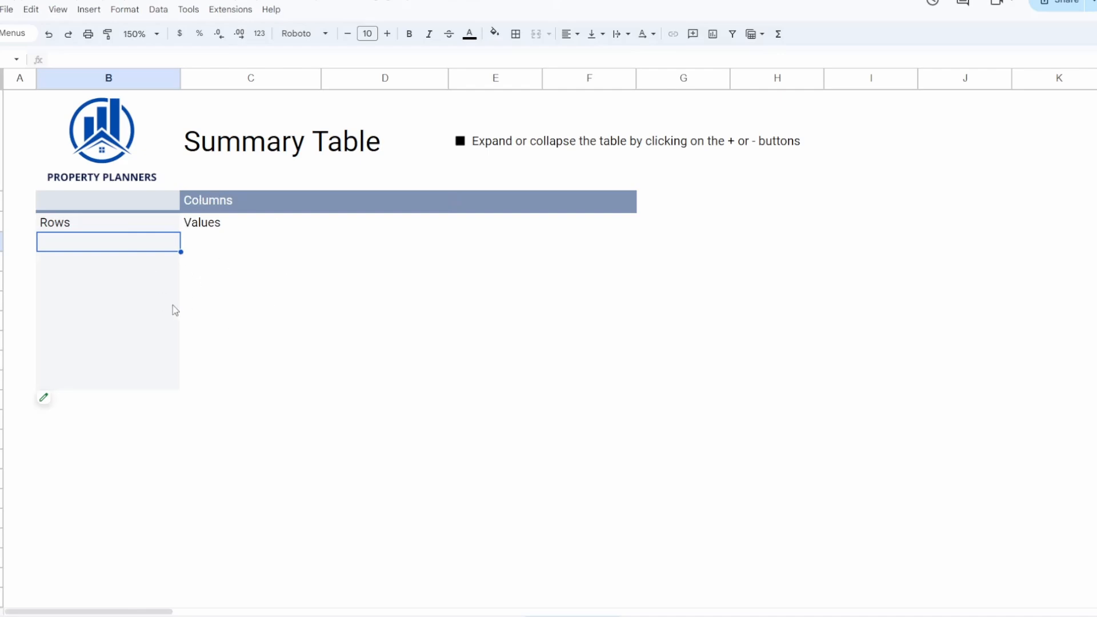
Set the summary pivot table's Property filter to include 10 high road and 20 low road, and close the pivot table editor.
left_click(51, 403)
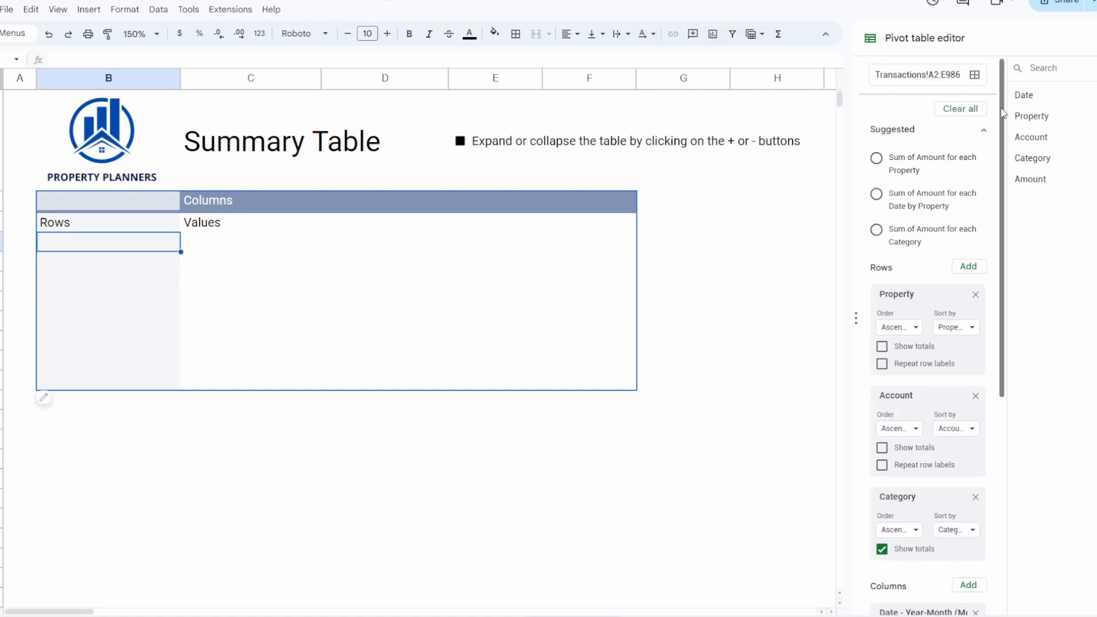
left_click_drag(1001, 113, 967, 412)
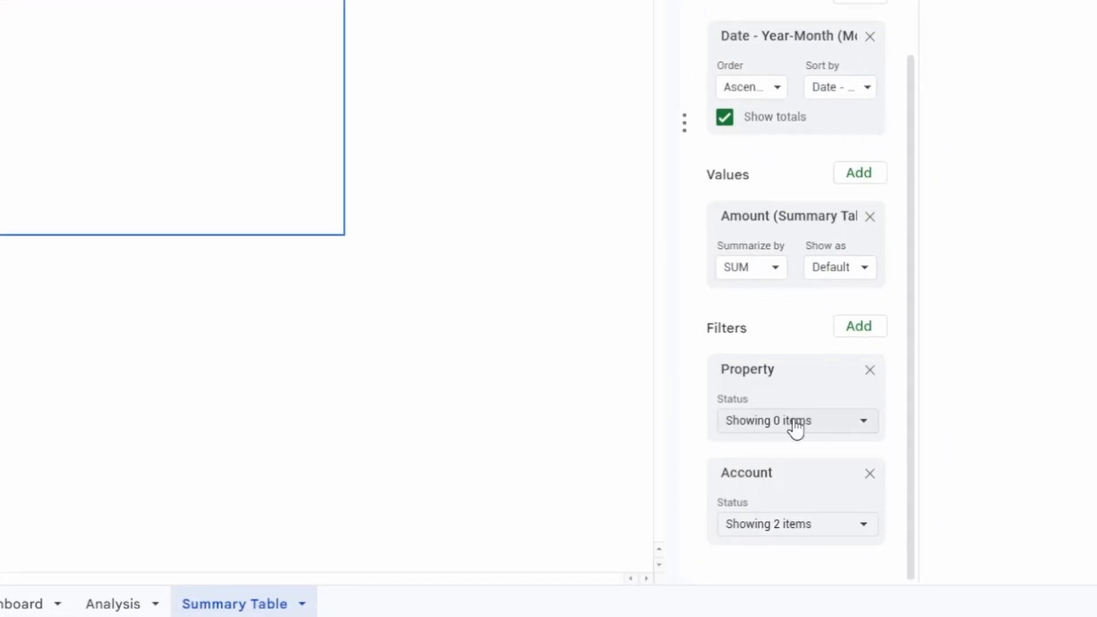
left_click(893, 489)
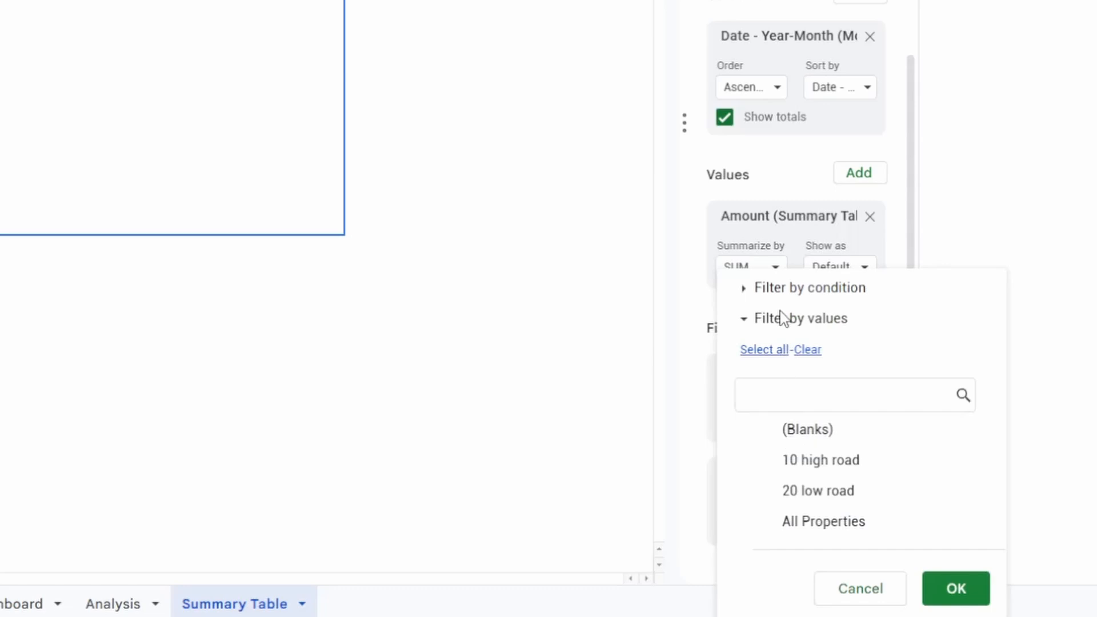
left_click(764, 466)
left_click(770, 496)
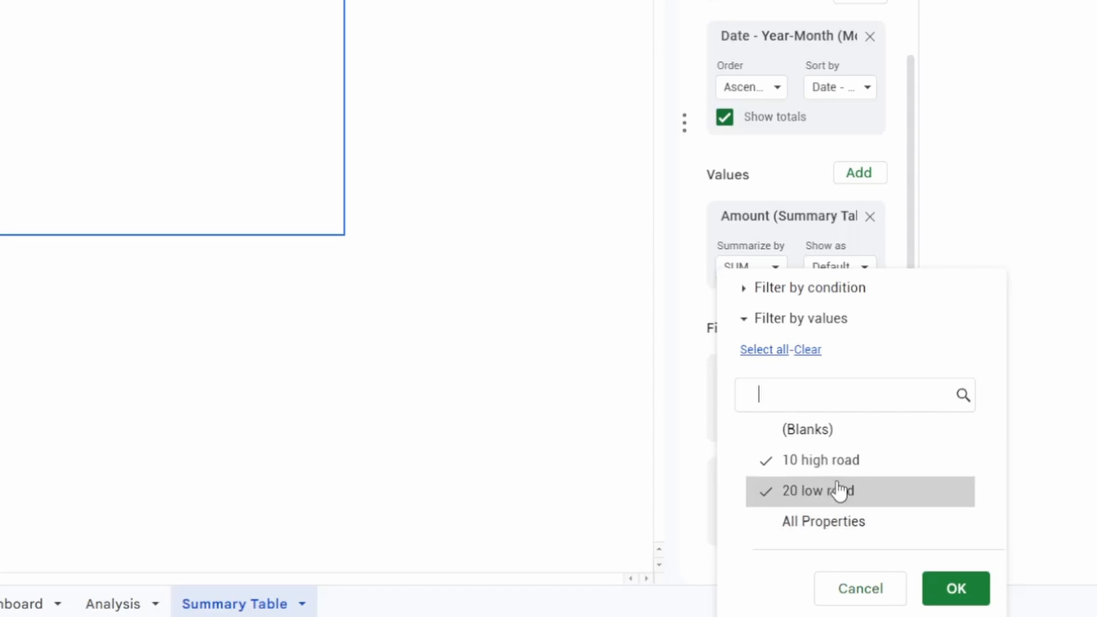
left_click(956, 589)
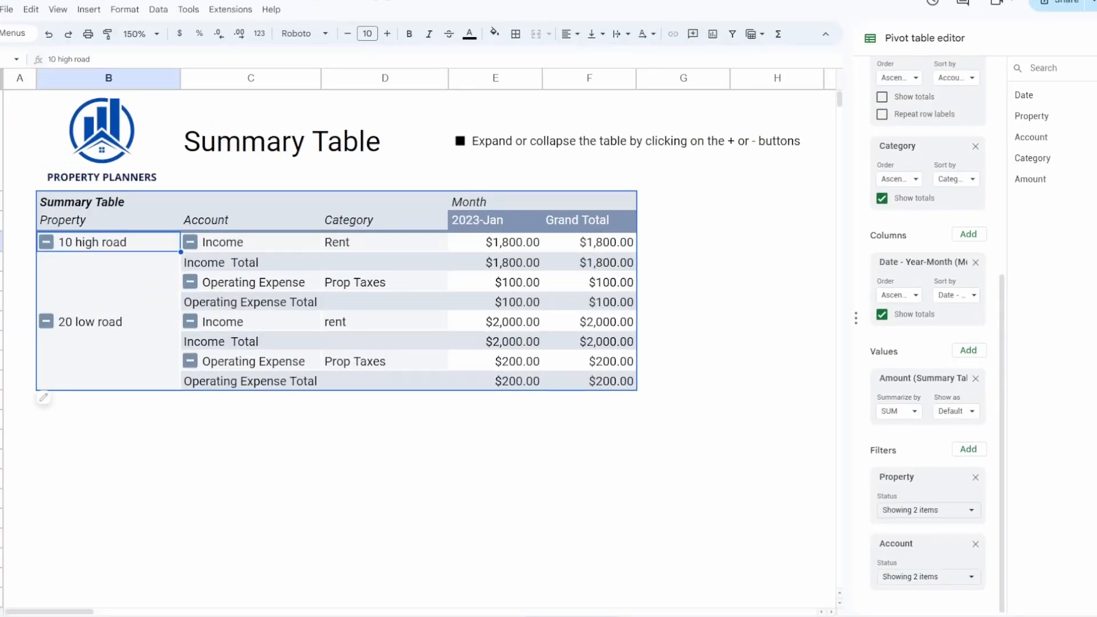
left_click(1095, 38)
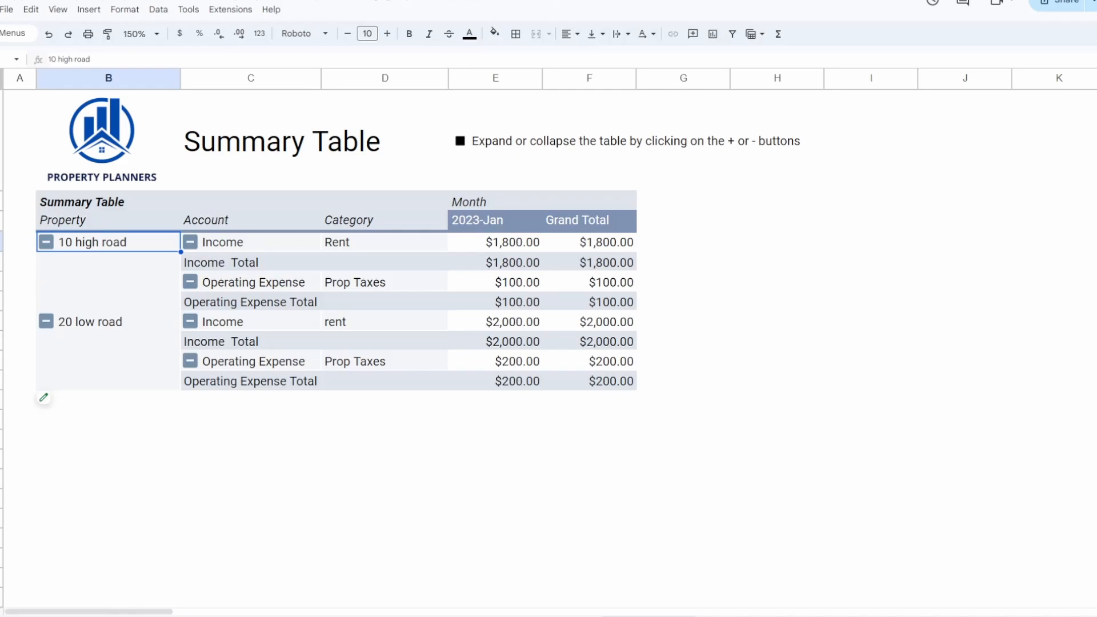